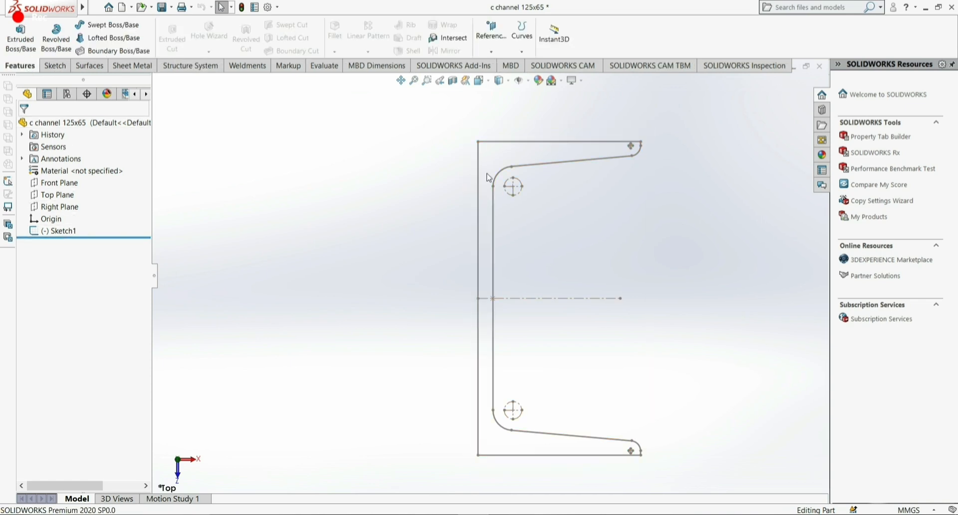
- Display the C channel profile sketch's dimensions, then open the sketch to review its geometry and relations and leave it
left_click(61, 230)
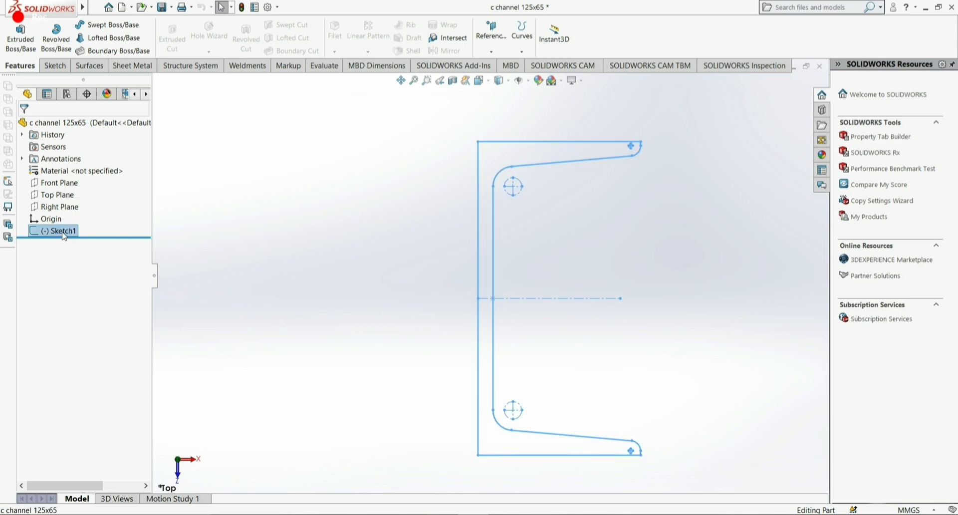
double_click(63, 233)
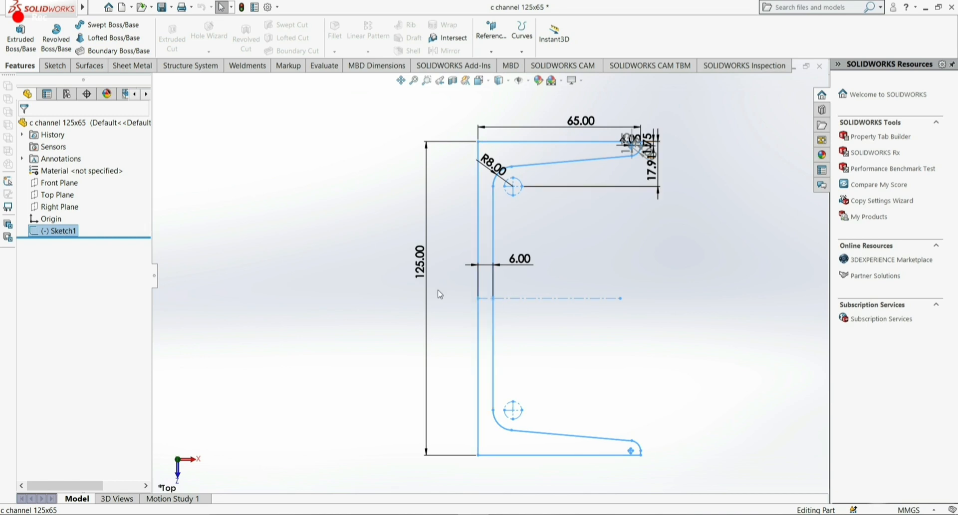
right_click(63, 231)
left_click(76, 202)
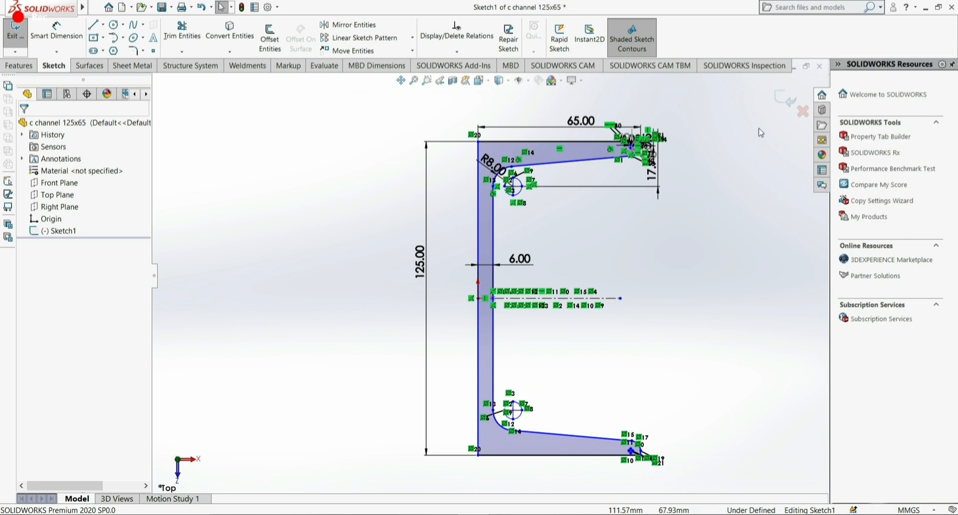
left_click(783, 98)
- Select the C channel profile sketch and start saving the part under a new name in the Desktop folder
left_click(64, 230)
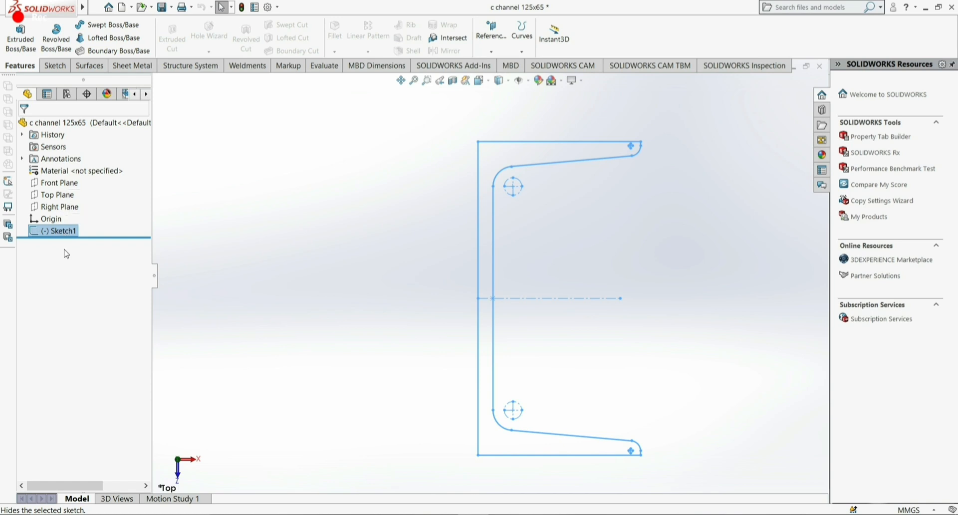
left_click(69, 95)
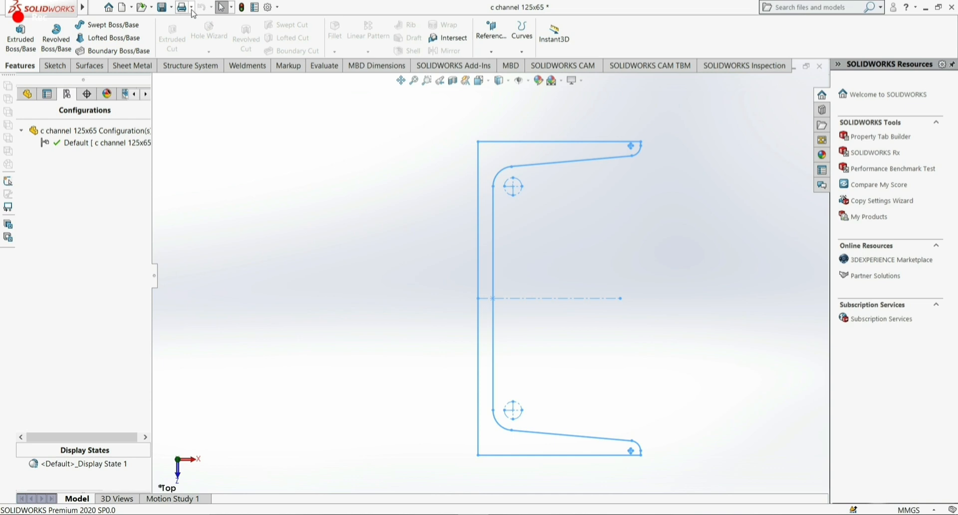
left_click(171, 7)
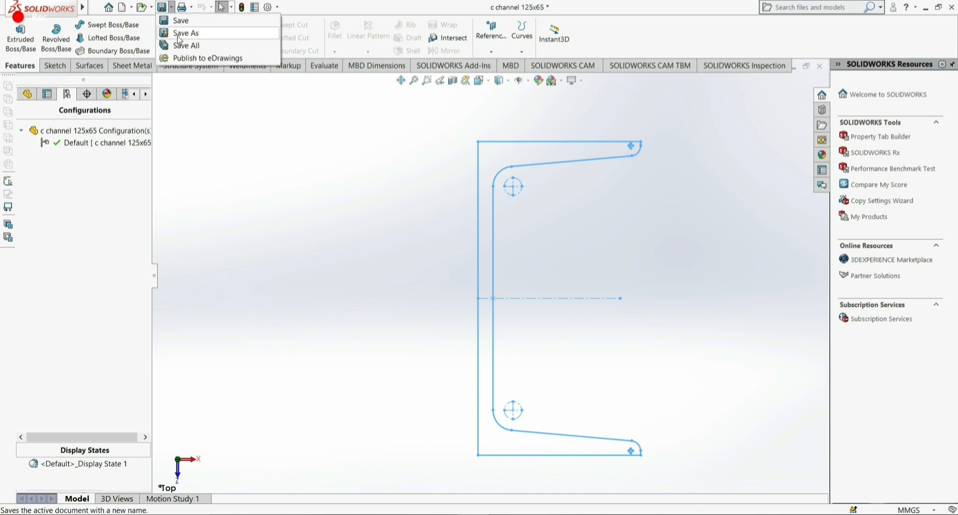
left_click(178, 35)
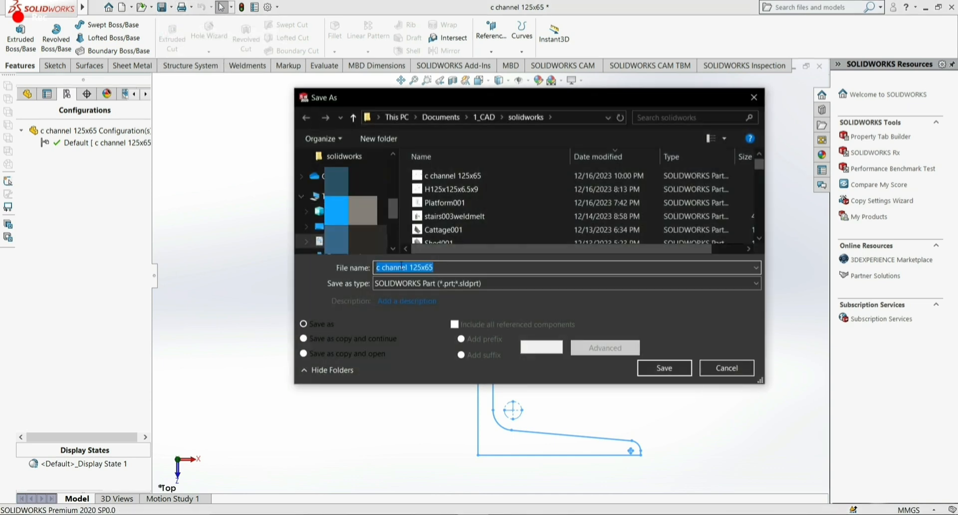
left_click(394, 168)
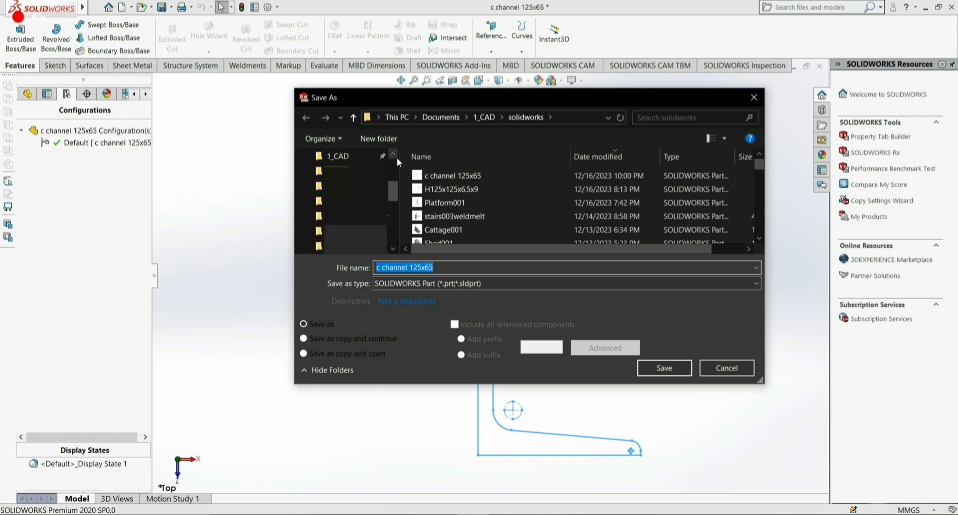
left_click(395, 159)
left_click(350, 156)
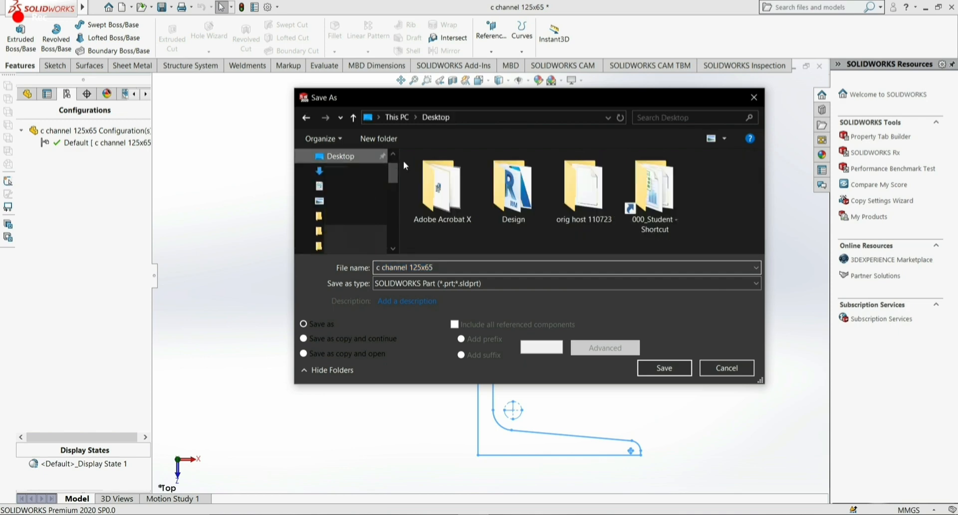
- Change the file name for the saved part to "C channel JIS"
left_click(455, 268)
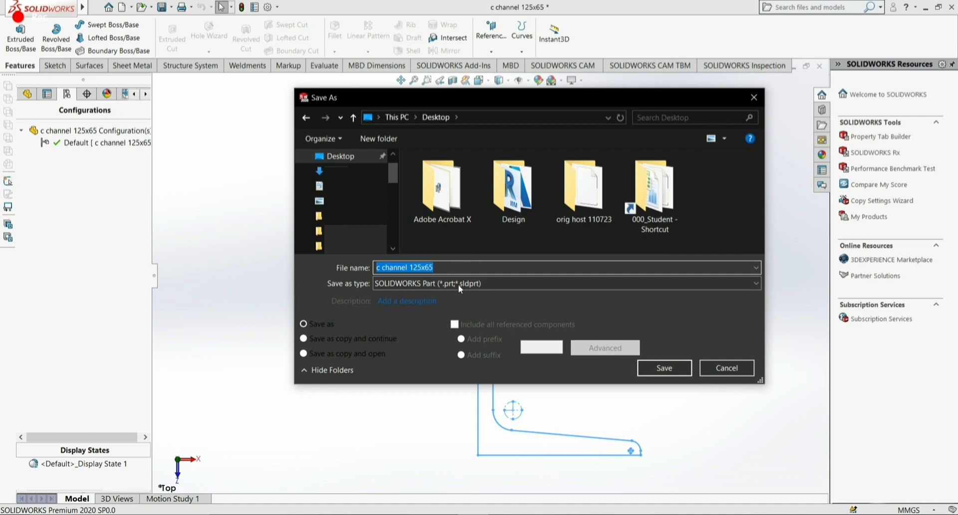
left_click_drag(412, 267, 594, 264)
key("BackSpace")
key("BackSpace")
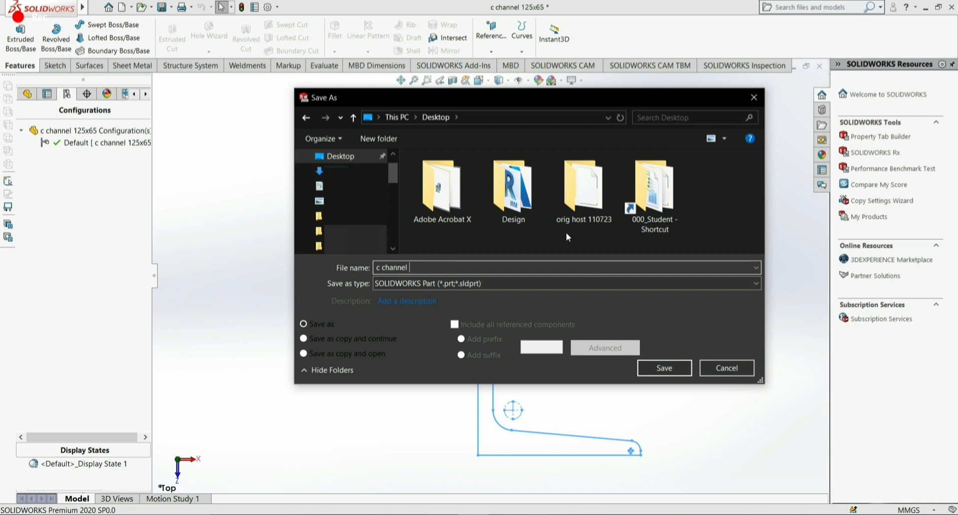
type("JIS")
key("BackSpace")
type("C")
- Save the file on the Desktop as a Lib Feat Part (*.sldlfp)
left_click(471, 284)
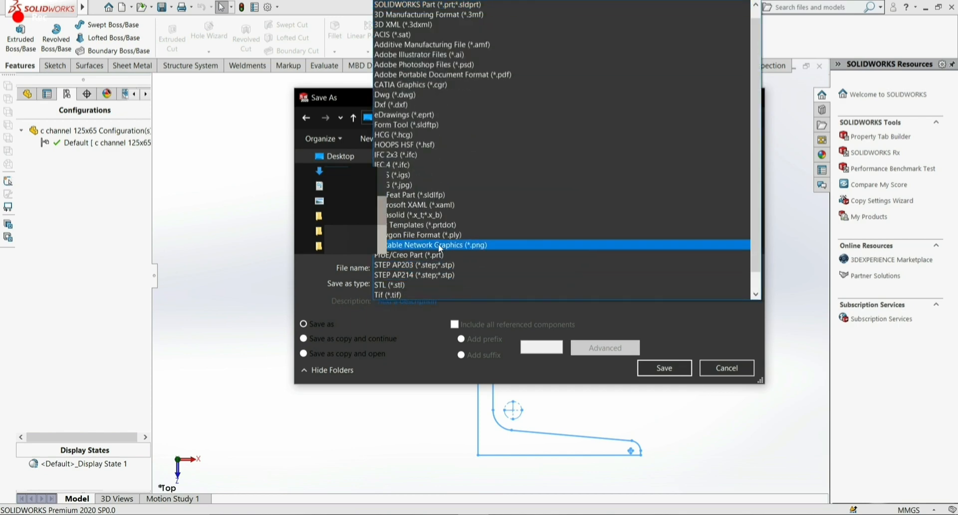
left_click(419, 196)
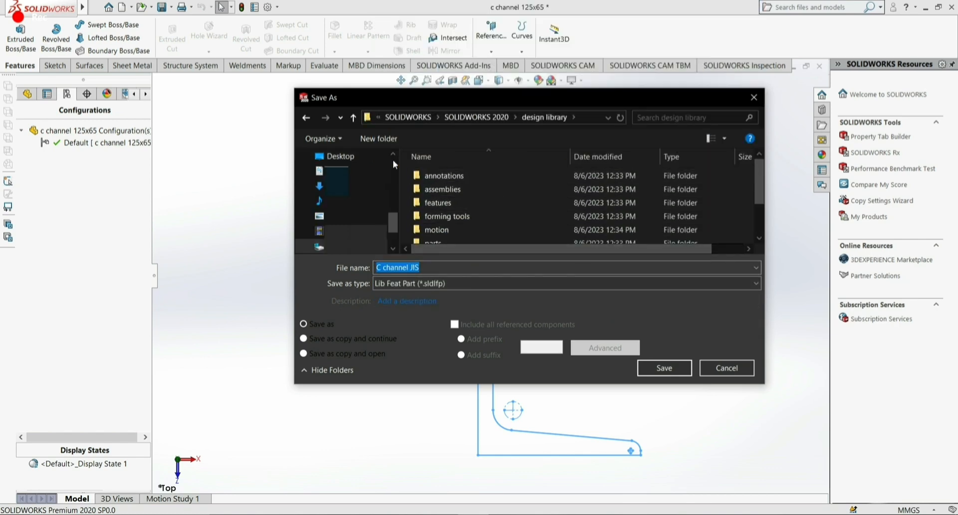
scroll(393, 160, "up", 5)
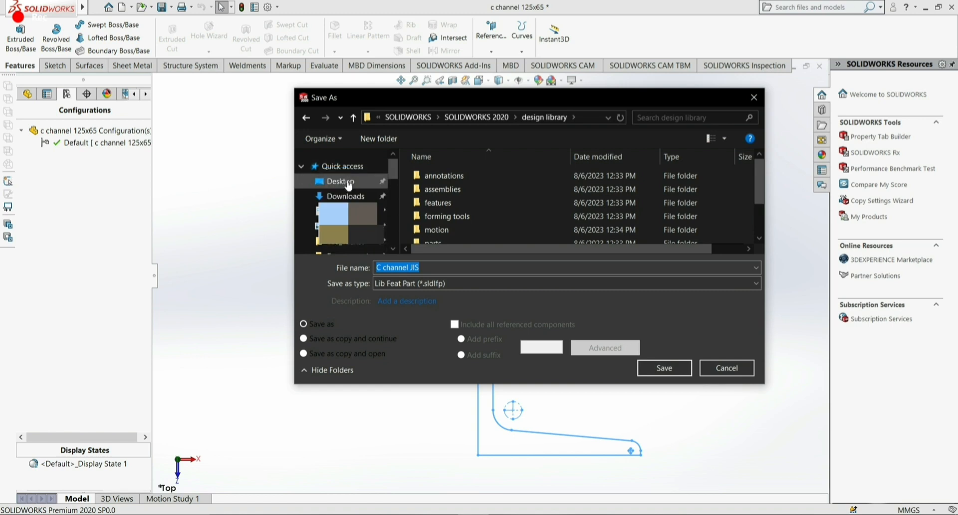
left_click(369, 183)
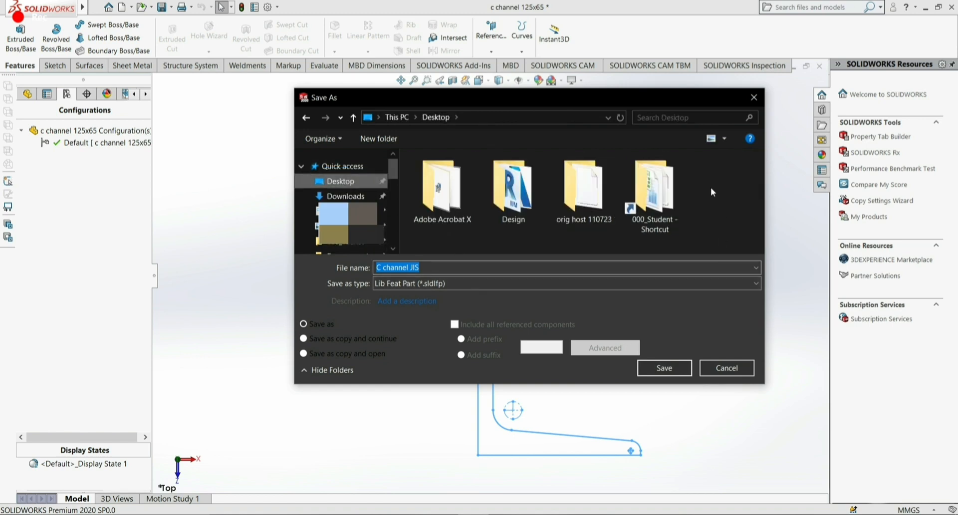
left_click(665, 368)
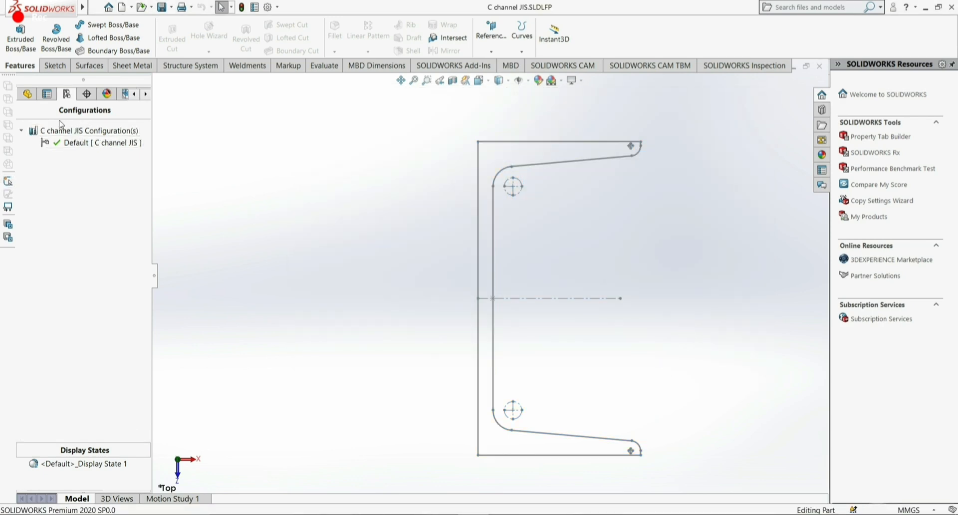
- Set the Default configuration's name to C125x65x6x8 in its properties
left_click(27, 93)
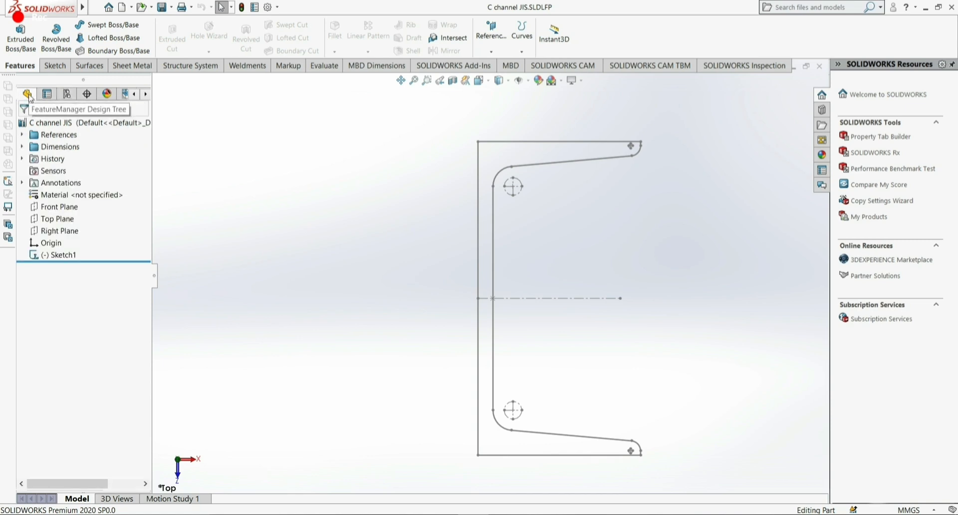
left_click(68, 95)
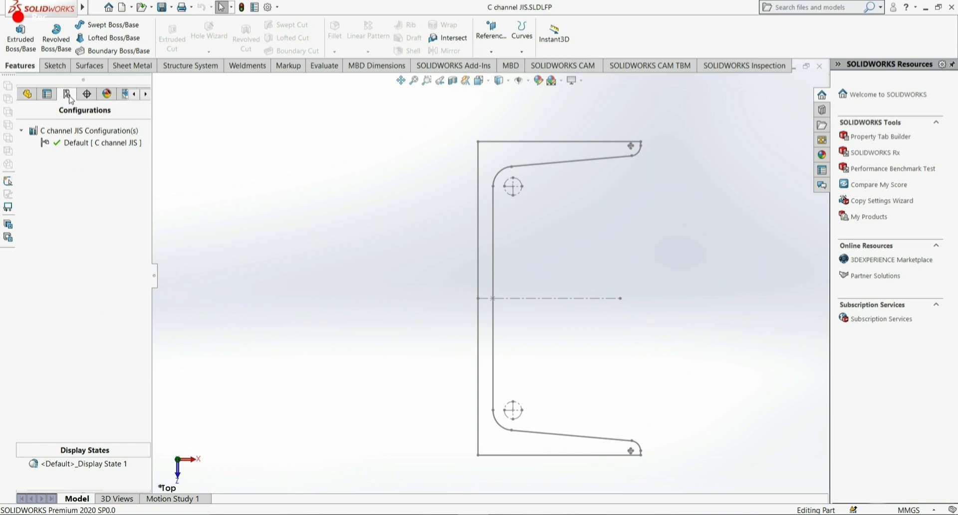
right_click(71, 146)
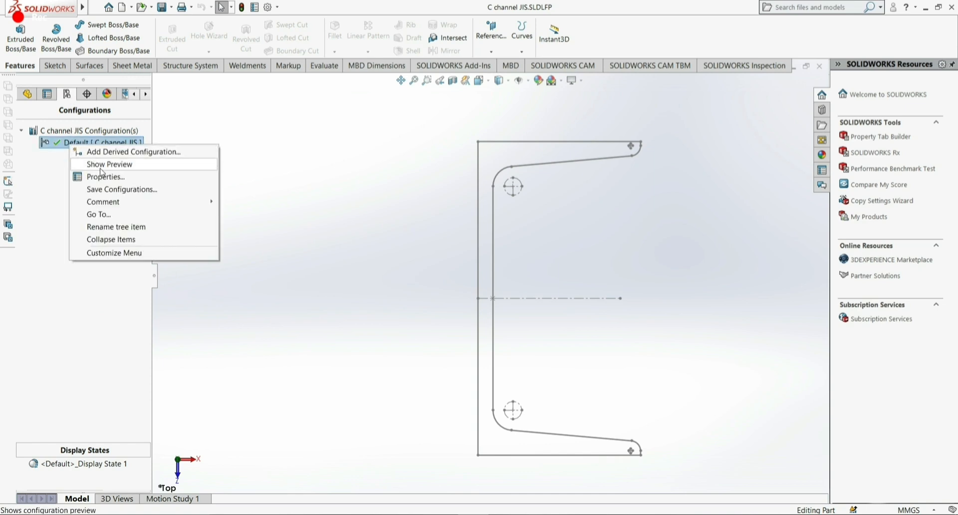
left_click(104, 178)
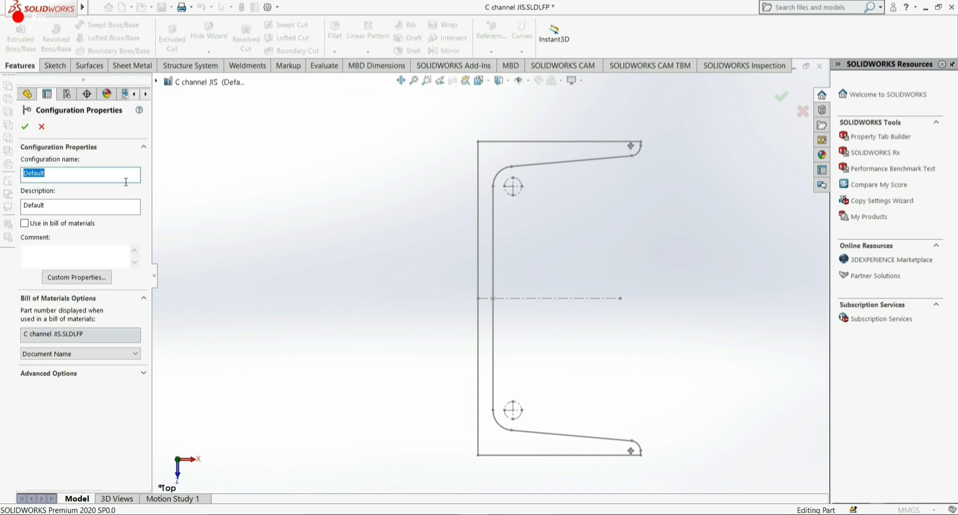
type("C15")
key("BackSpace")
type("25x65x6x8")
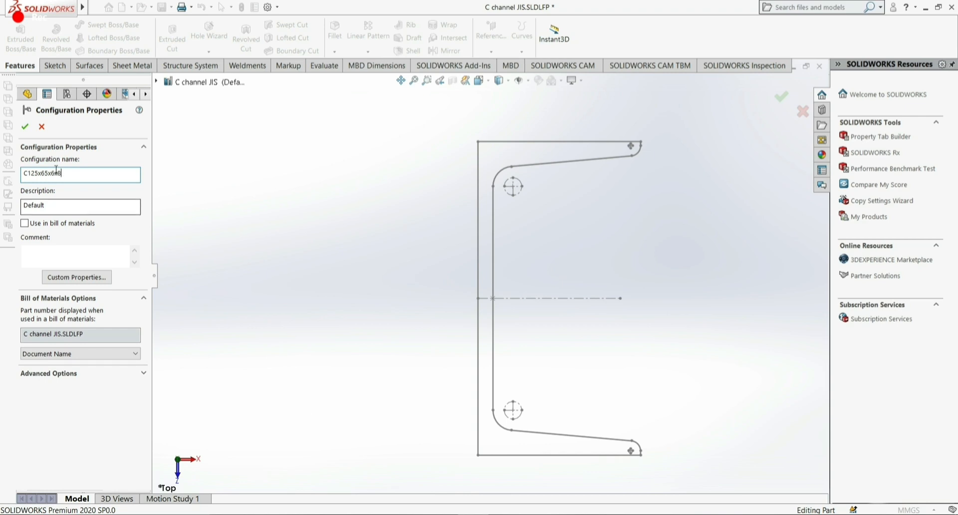
- Copy the configuration name C125x65x6x8 into its description, accept the properties and save the library part
left_click_drag(61, 173, 21, 174)
key("ctrl+c")
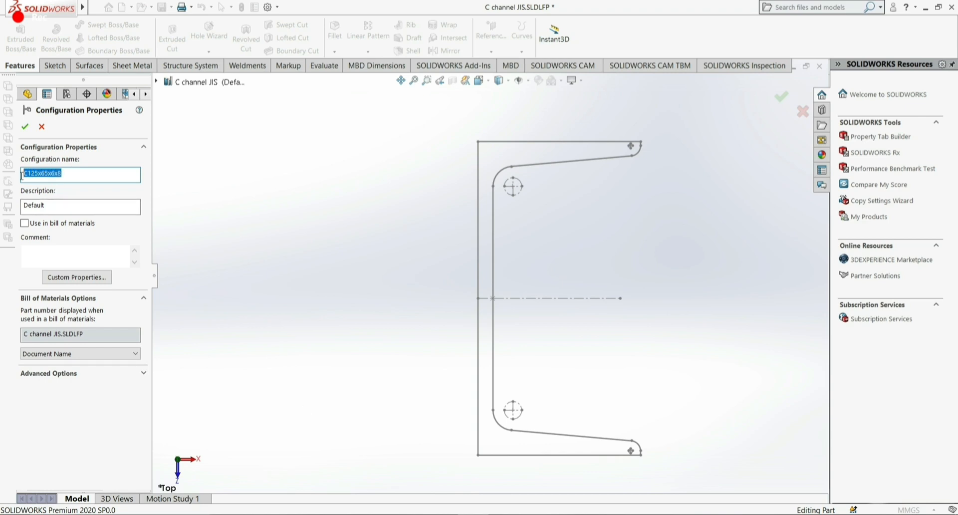
left_click(70, 206)
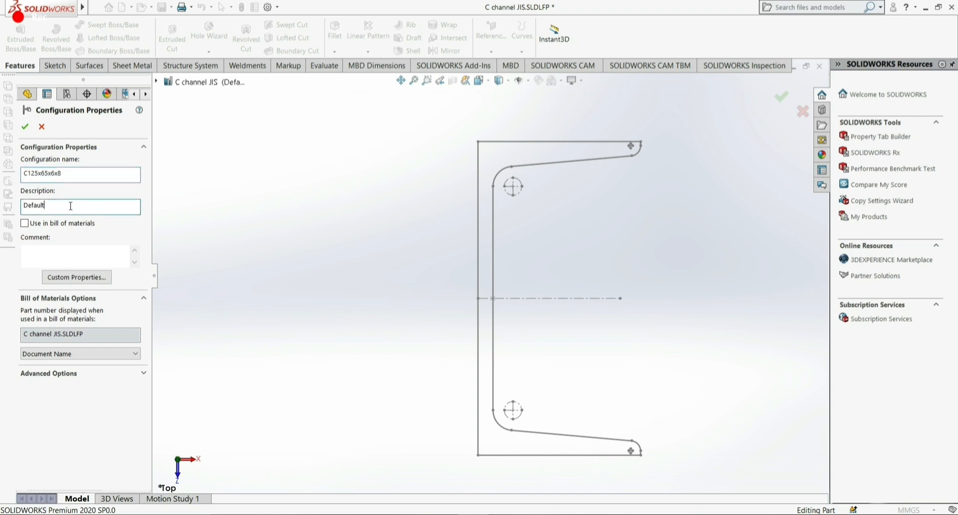
left_click_drag(71, 205, 22, 205)
key("ctrl+v")
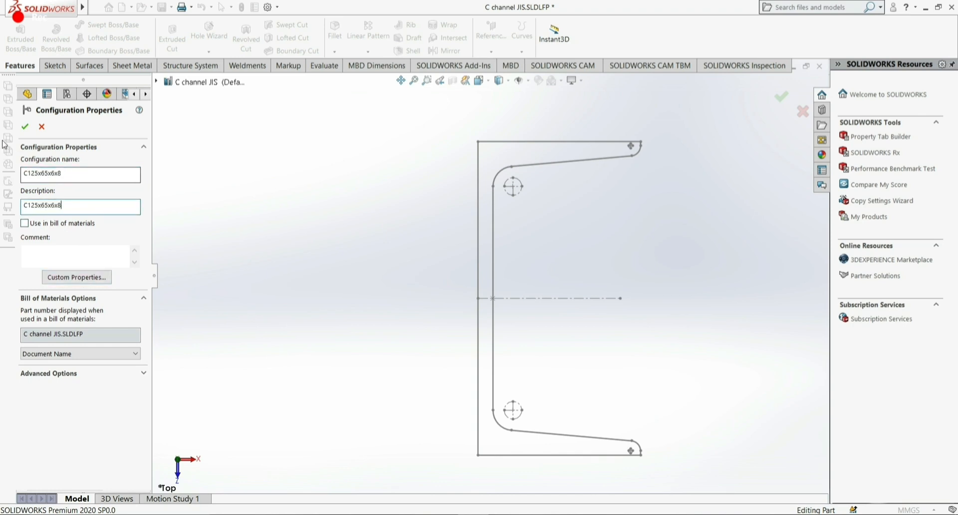
left_click(25, 127)
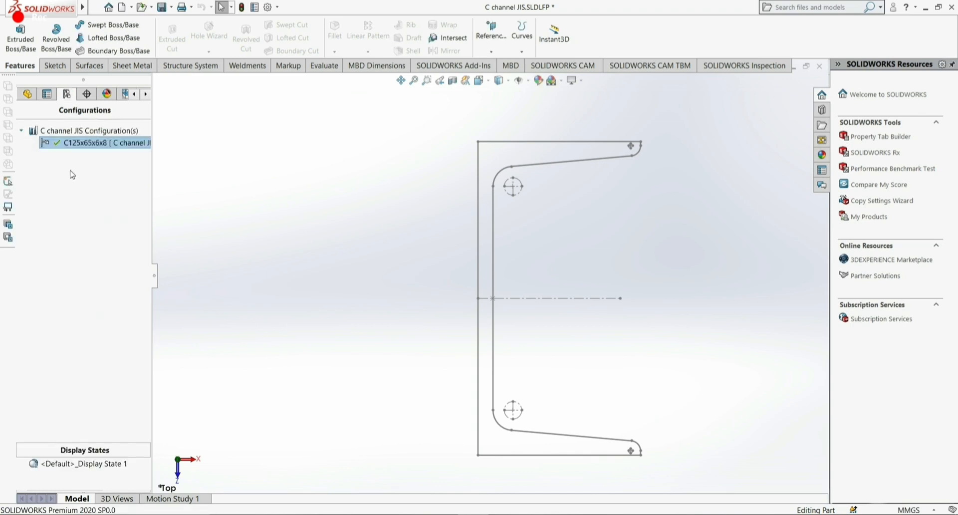
left_click(161, 7)
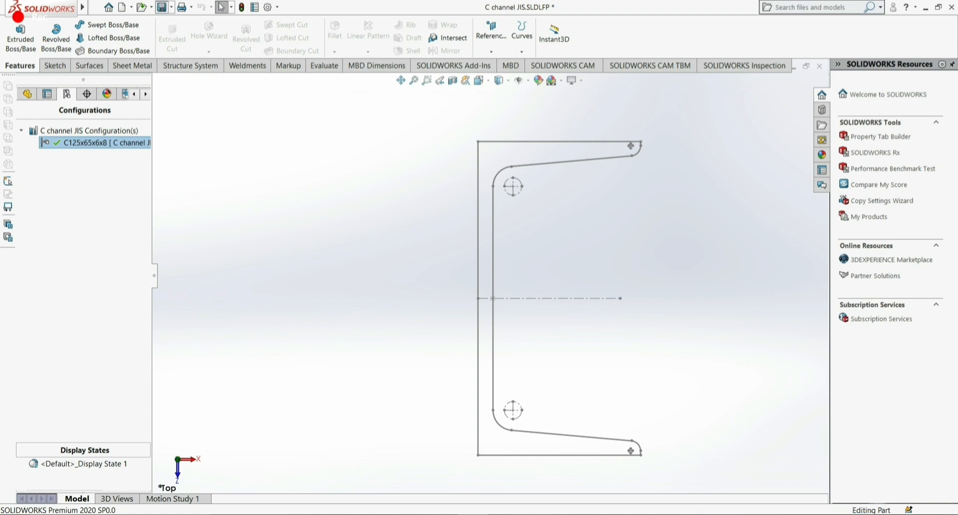
- Show the profile sketch's dimensions and open the configuration table for the channel's overall height dimension
left_click(27, 94)
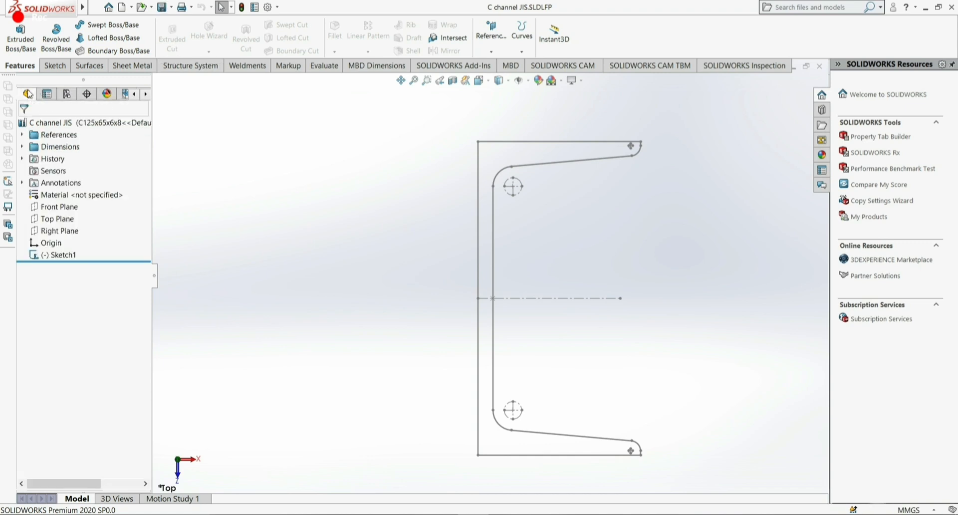
left_click(58, 257)
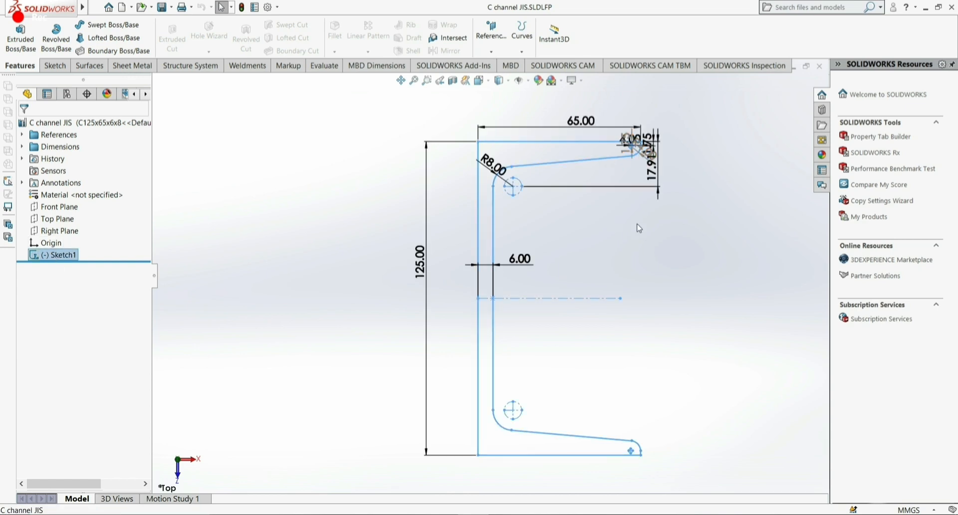
left_click(420, 260)
right_click(419, 260)
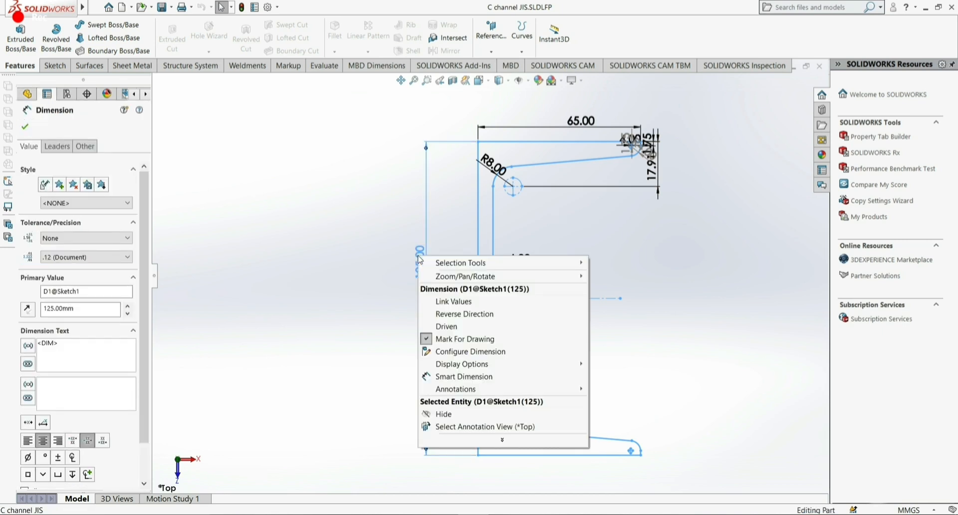
left_click(442, 356)
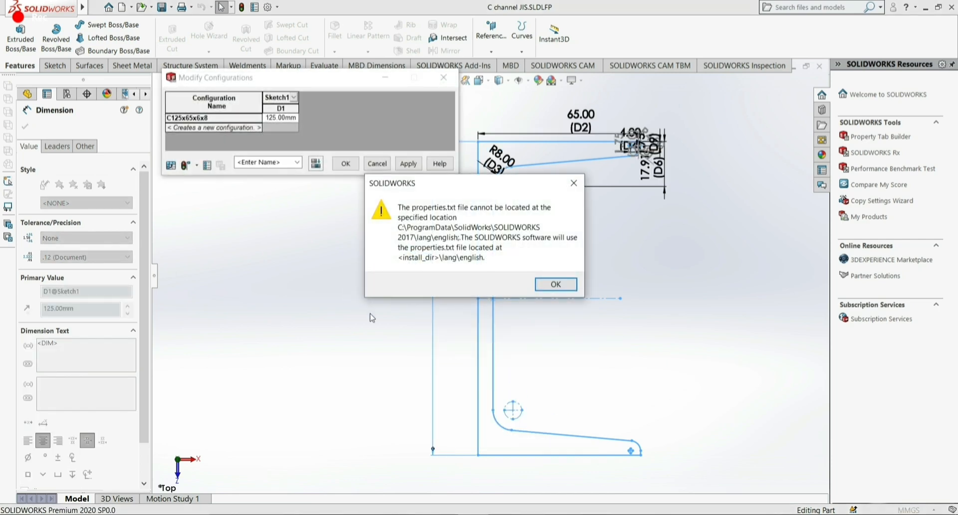
left_click(553, 284)
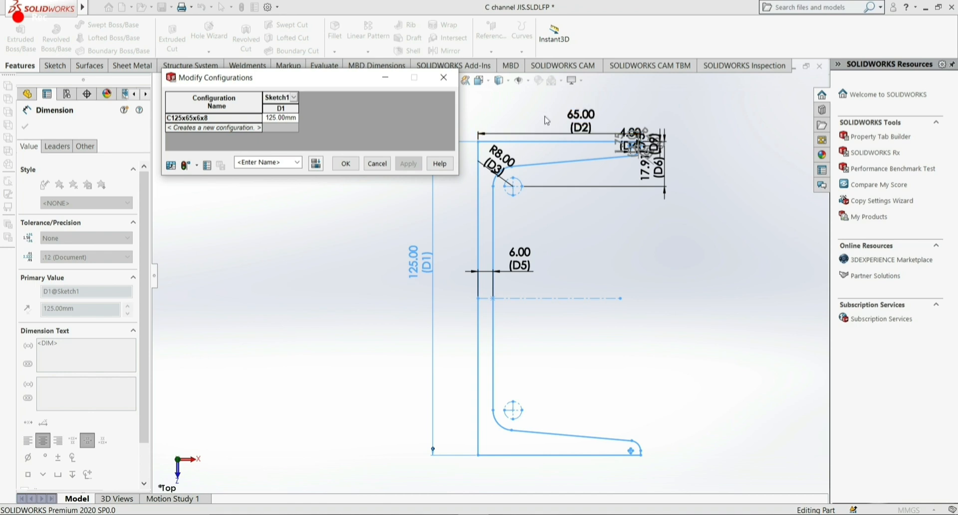
- Add the flange width, web thickness and inner fillet radius dimensions to the configuration table
left_click(581, 118)
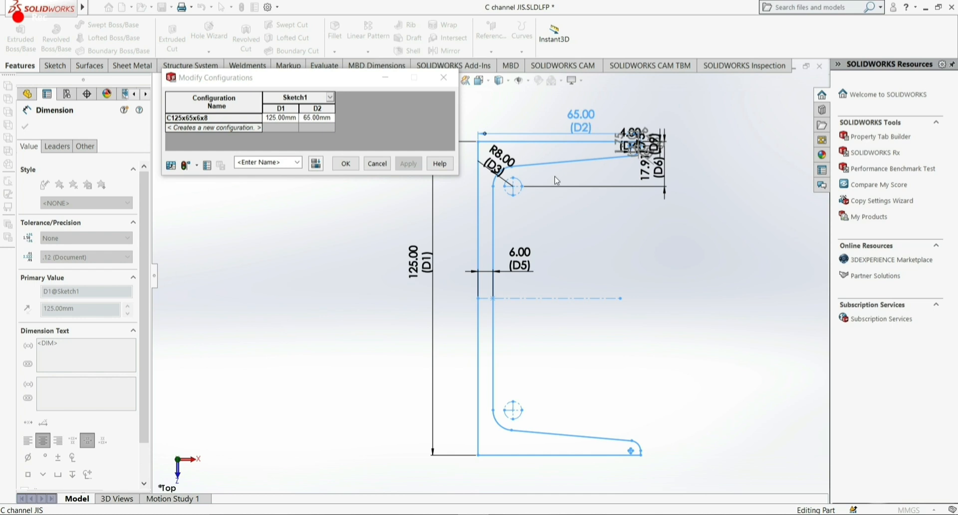
left_click(523, 254)
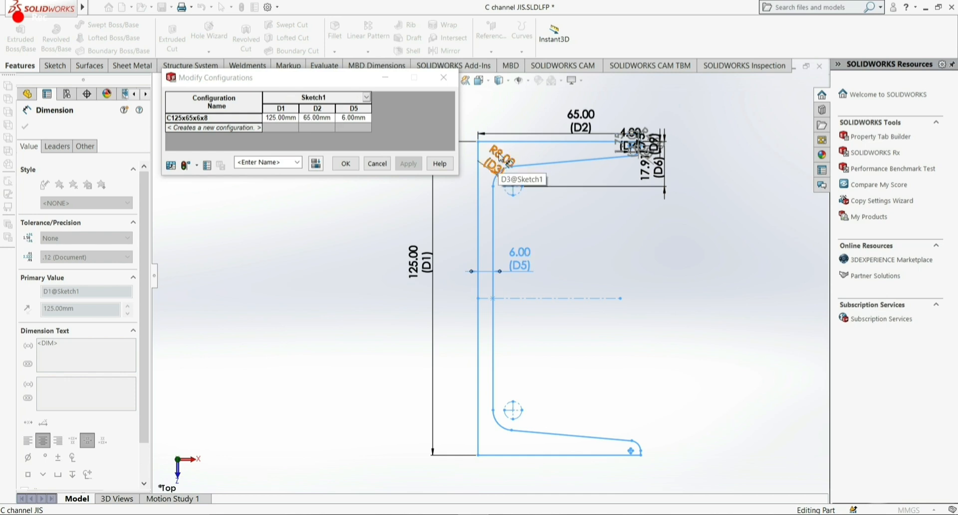
left_click(501, 160)
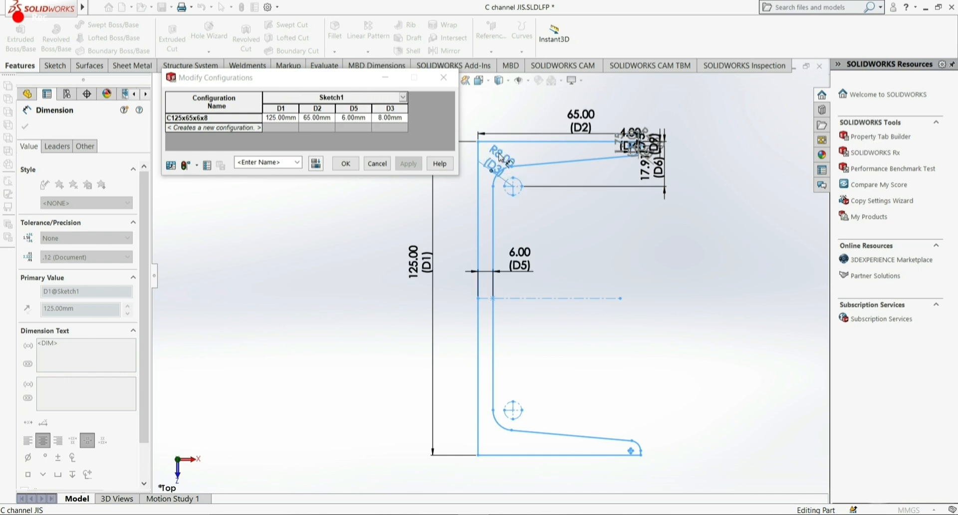
- Name the configuration table view Design Table and save it
left_click(280, 161)
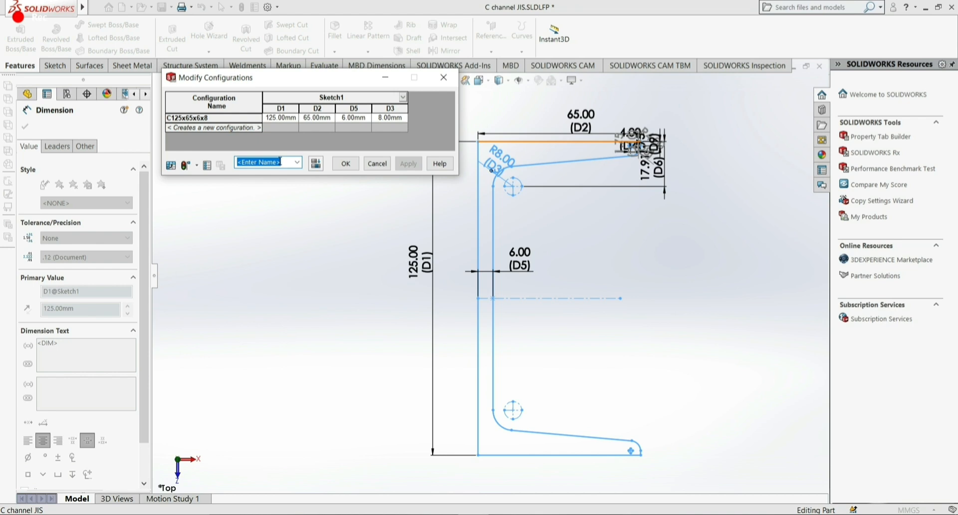
type("Design Tabl")
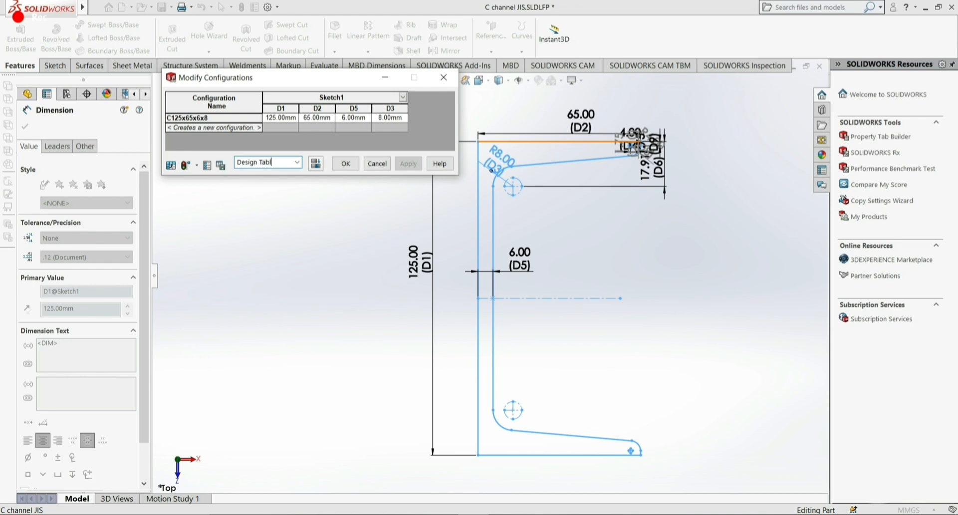
type("e")
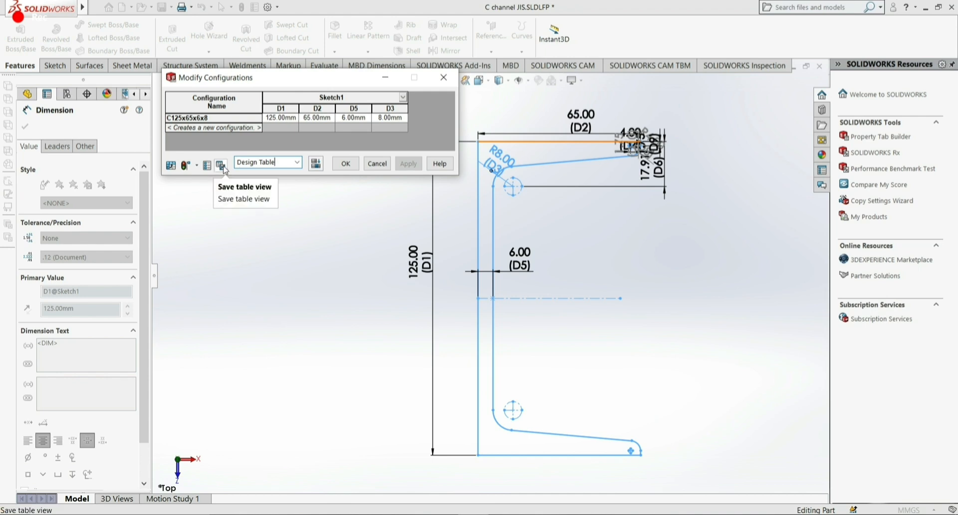
left_click(224, 166)
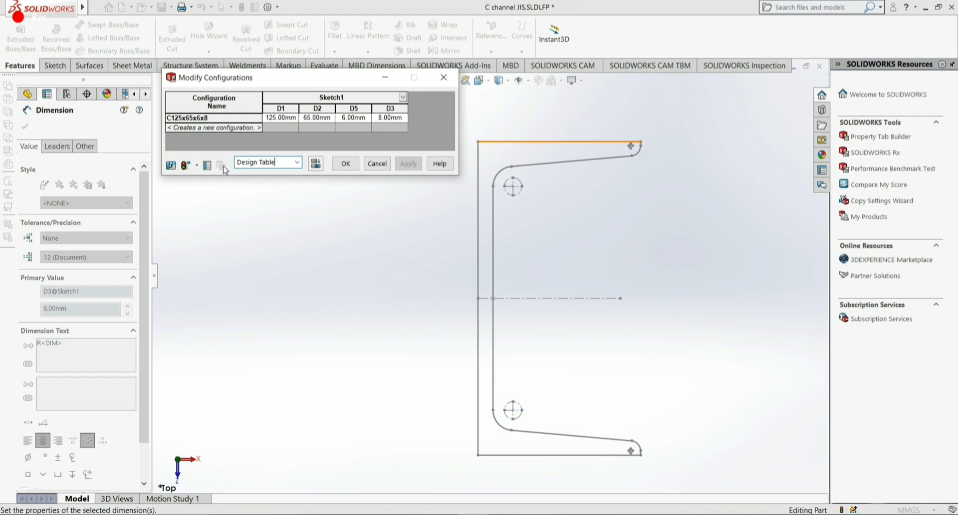
- Add a new configuration named C100x50x5x8 to the configuration table
left_click(239, 128)
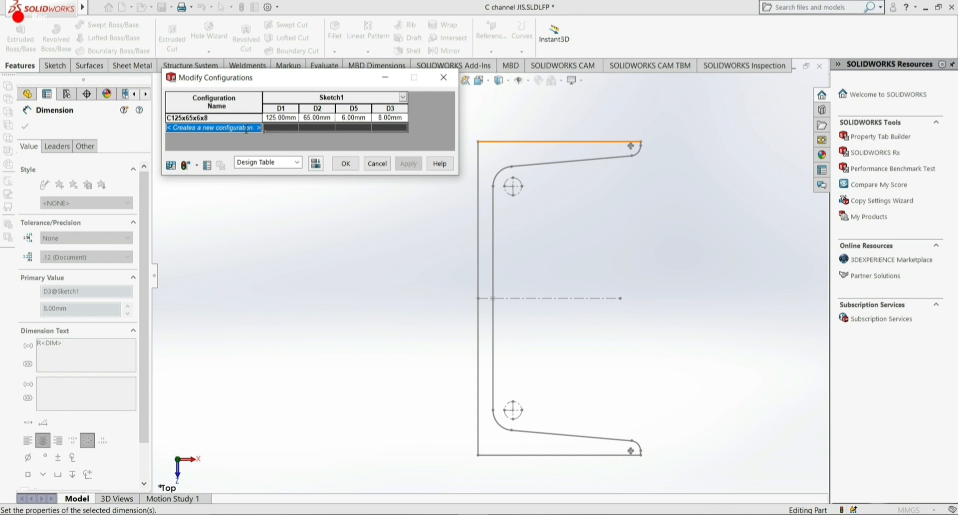
type("C")
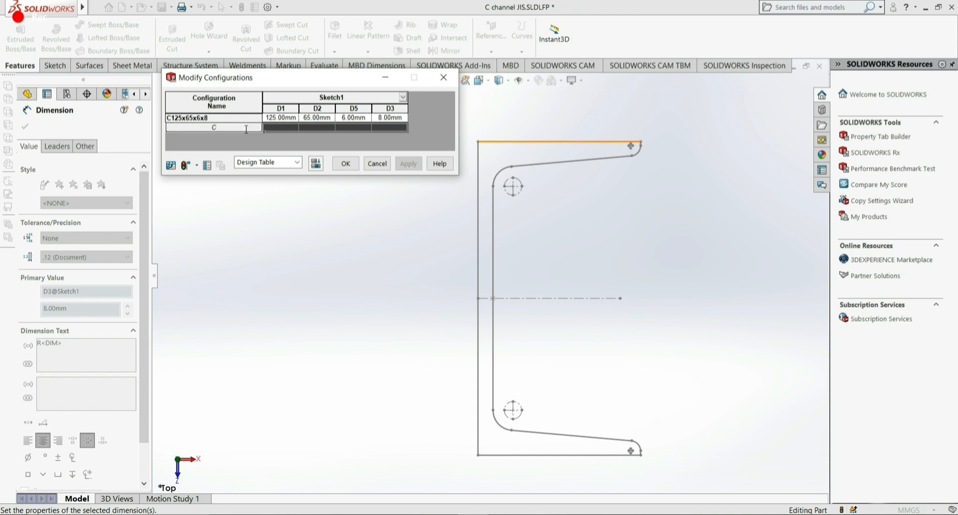
type("100x50x5x8")
- Set the C100x50x5x8 configuration's overall height to 100 mm, flange width to 50 mm and web thickness to 5 mm, and accept the table
left_click(289, 130)
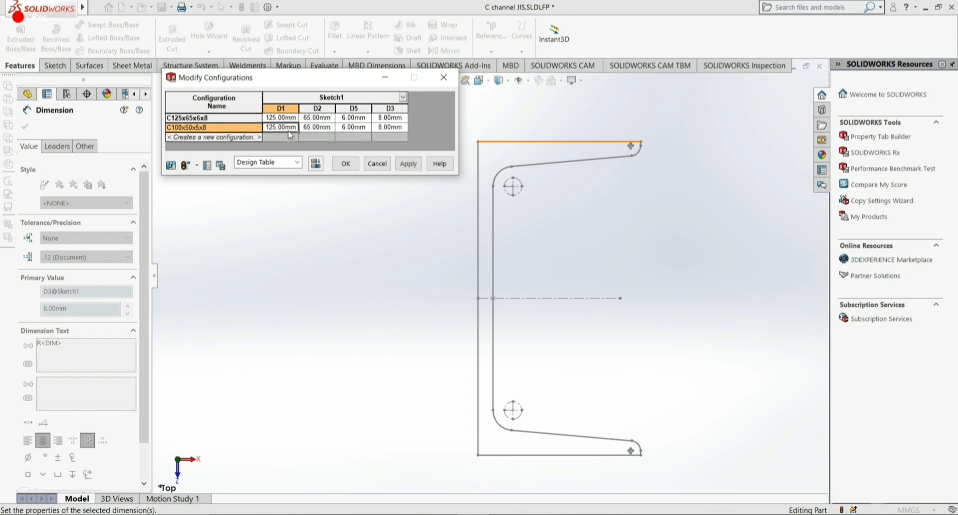
type("100")
left_click(320, 126)
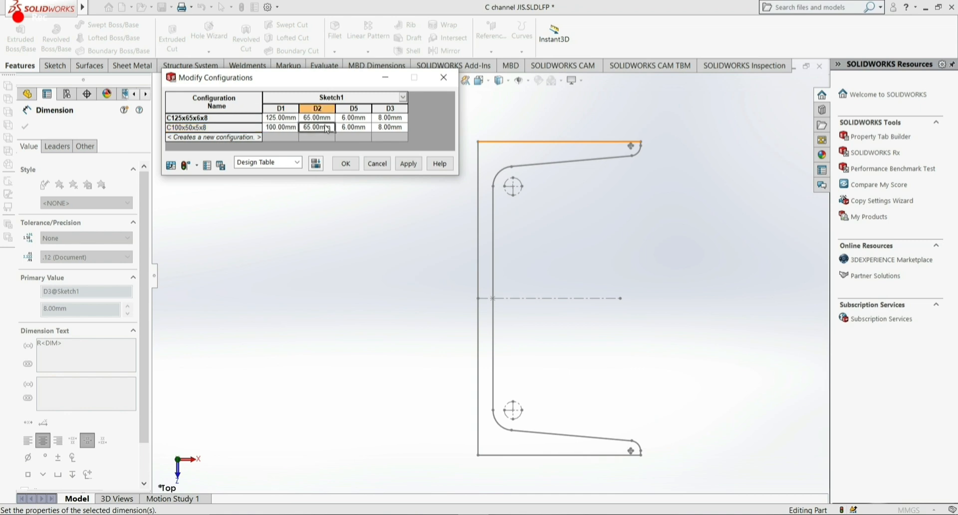
type("50")
left_click(363, 128)
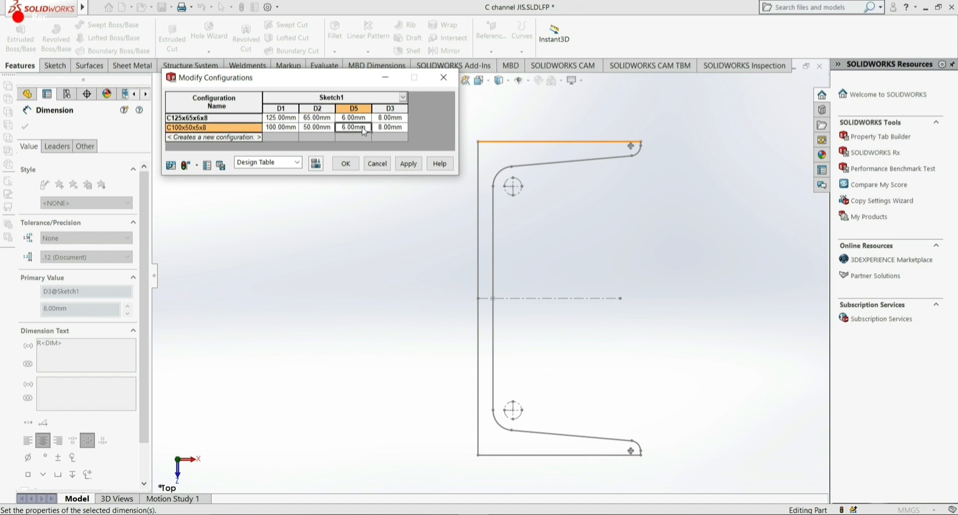
type("5")
left_click(392, 129)
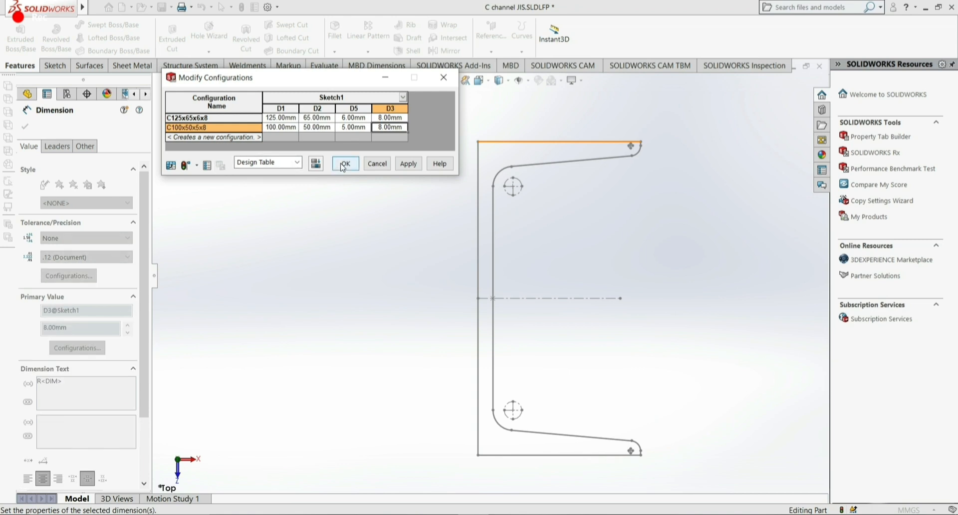
left_click(344, 164)
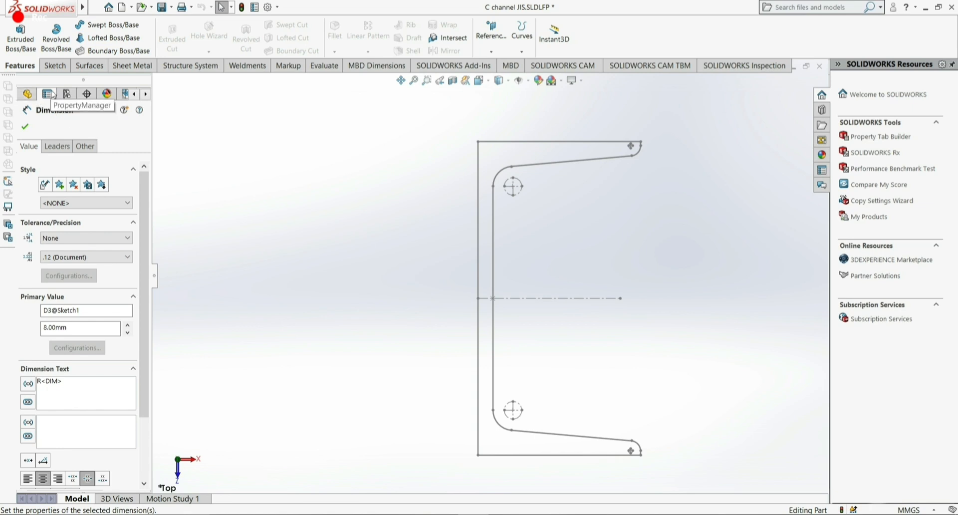
- Check the profile in the C100x50x5x8 configuration, and reactivate C125x65x6x8
left_click(67, 94)
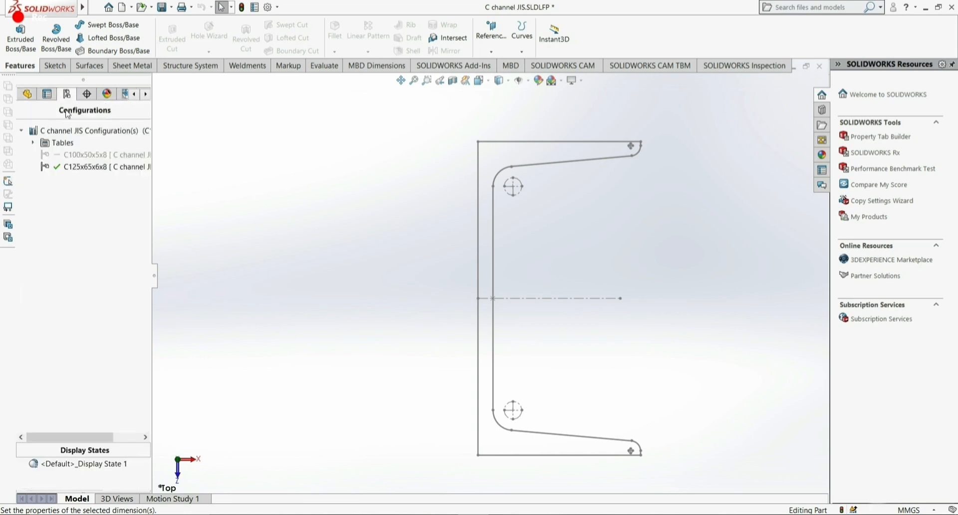
double_click(94, 156)
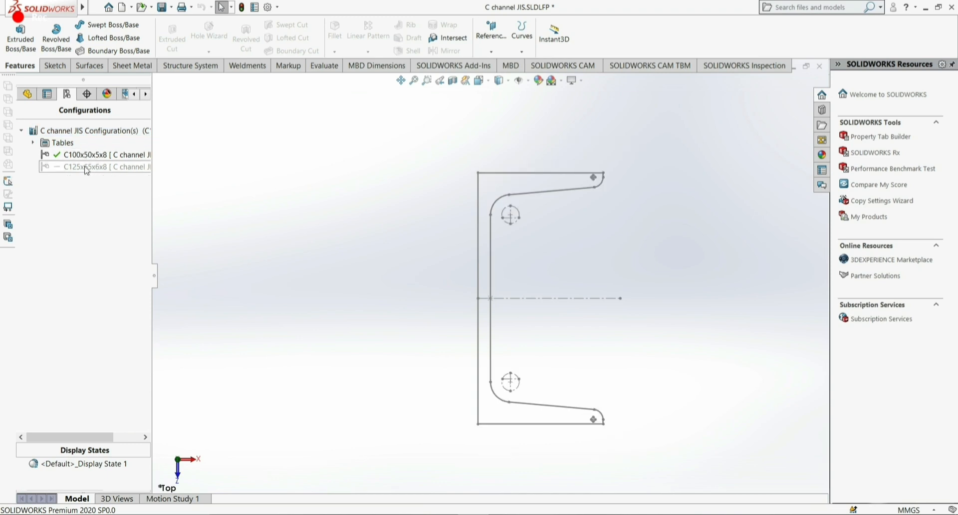
double_click(87, 168)
left_click(472, 278)
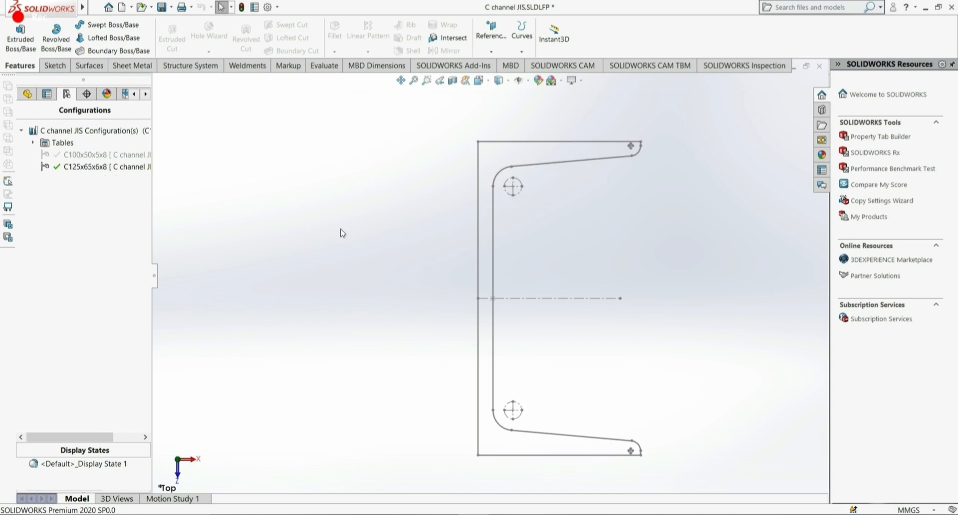
- Save the C channel JIS library part and close it
left_click(163, 8)
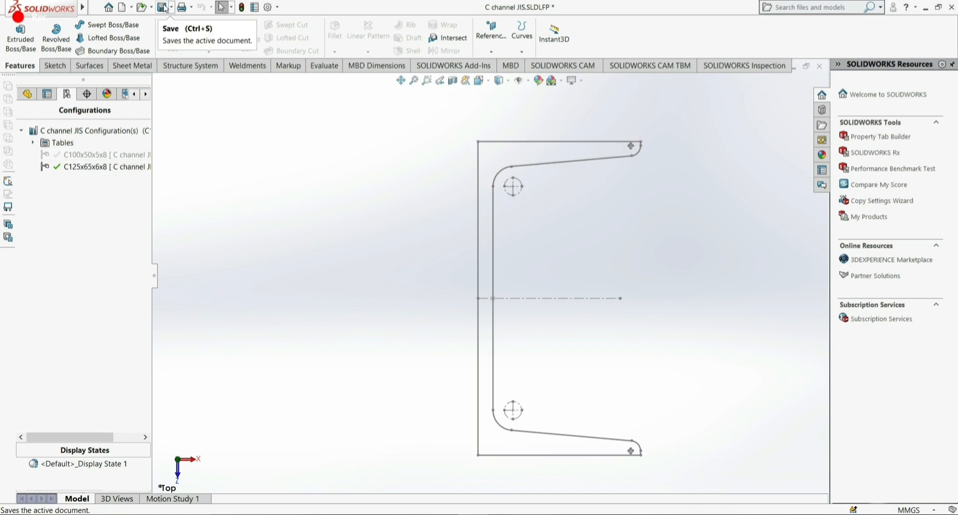
left_click(163, 8)
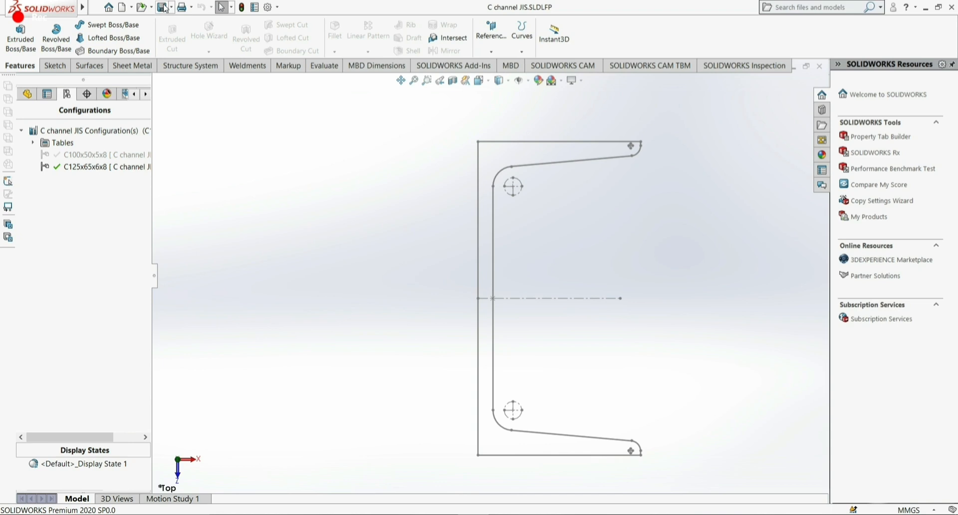
left_click(818, 71)
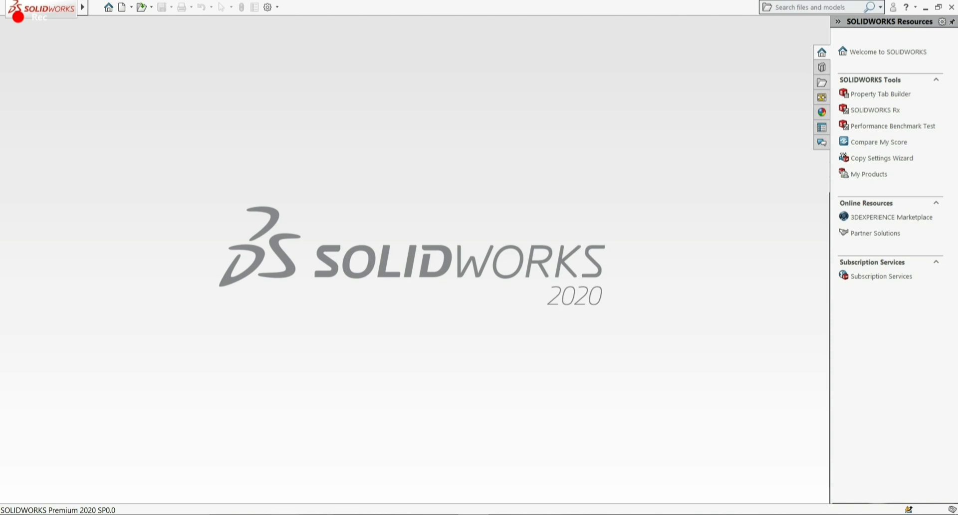
- Switch to File Explorer and copy the file C channel JIS.SLDLFP from the Desktop folder
mouse_move(288, 514)
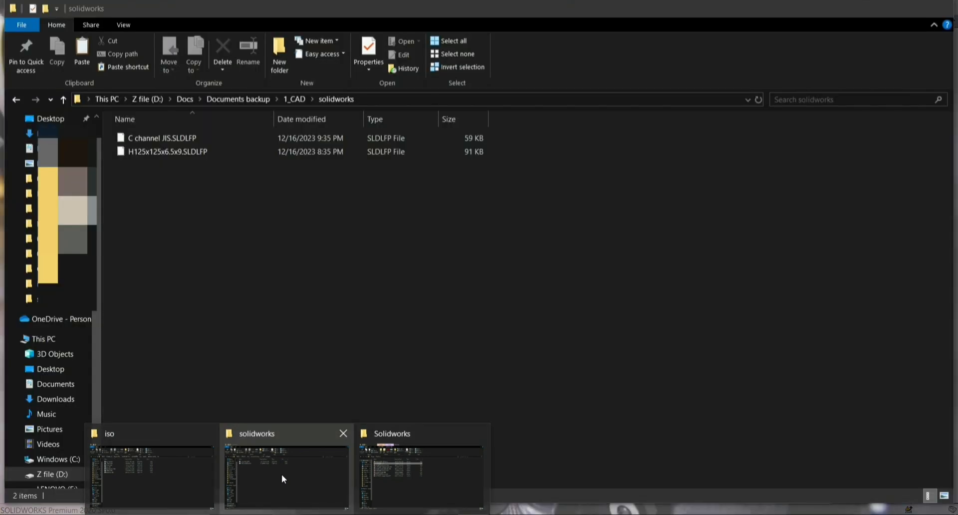
left_click(281, 474)
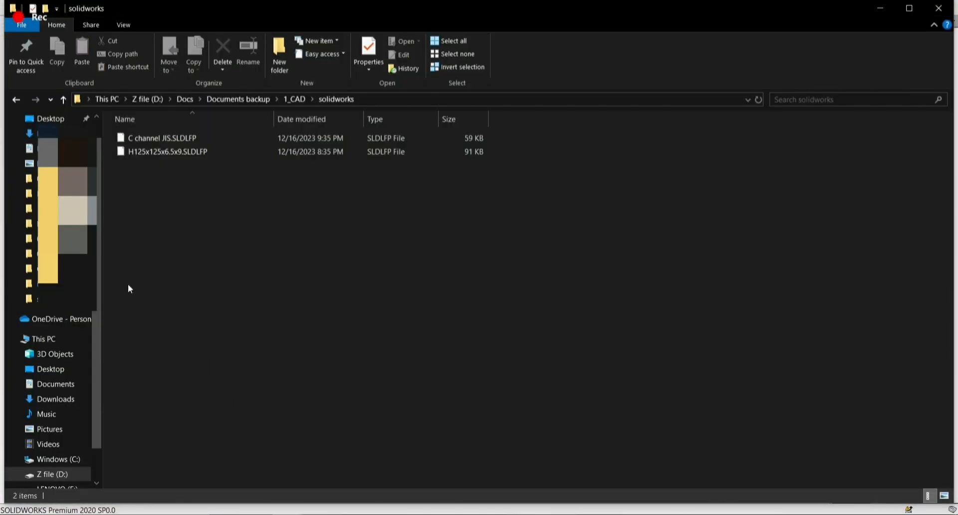
left_click(44, 119)
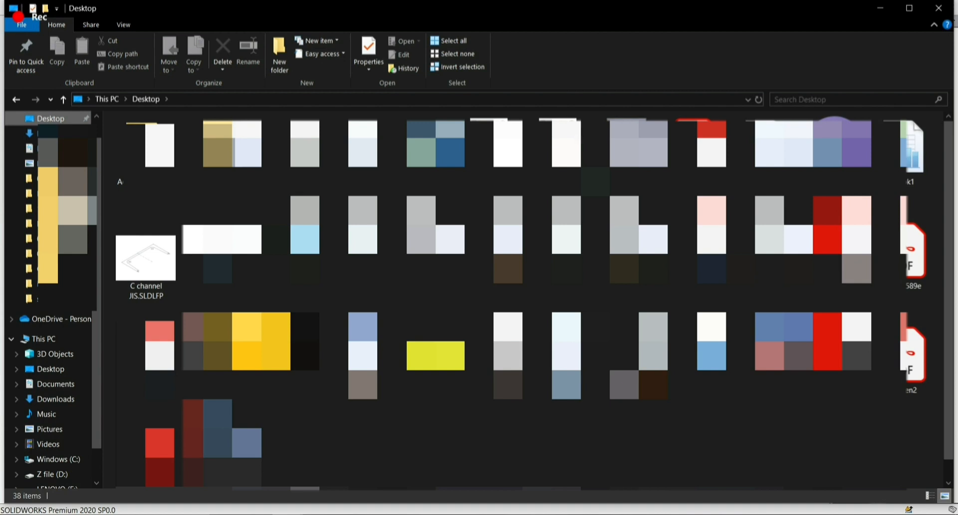
scroll(529, 300, "down", 1)
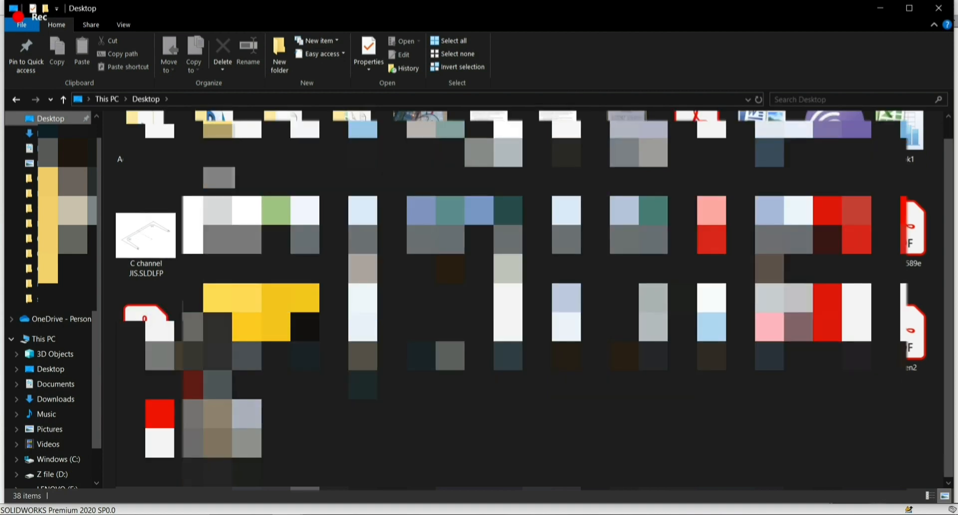
left_click(143, 264)
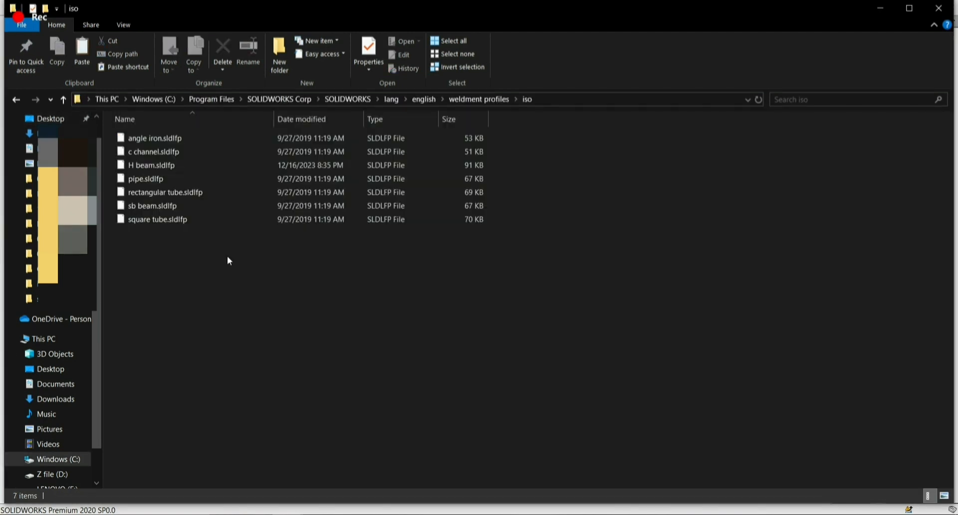
- Paste the C channel JIS file into the iso folder of the SOLIDWORKS weldment profiles, granting administrator permission
right_click(197, 266)
left_click(234, 354)
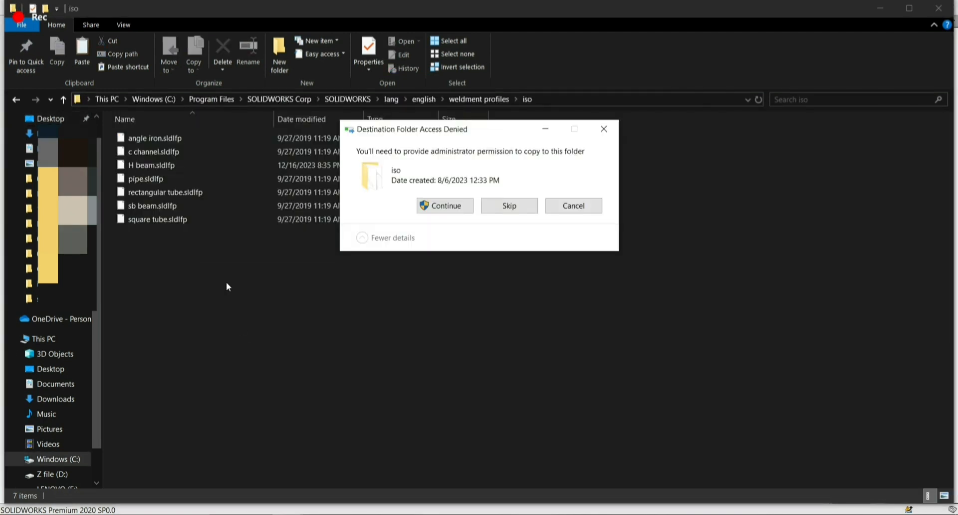
left_click(431, 206)
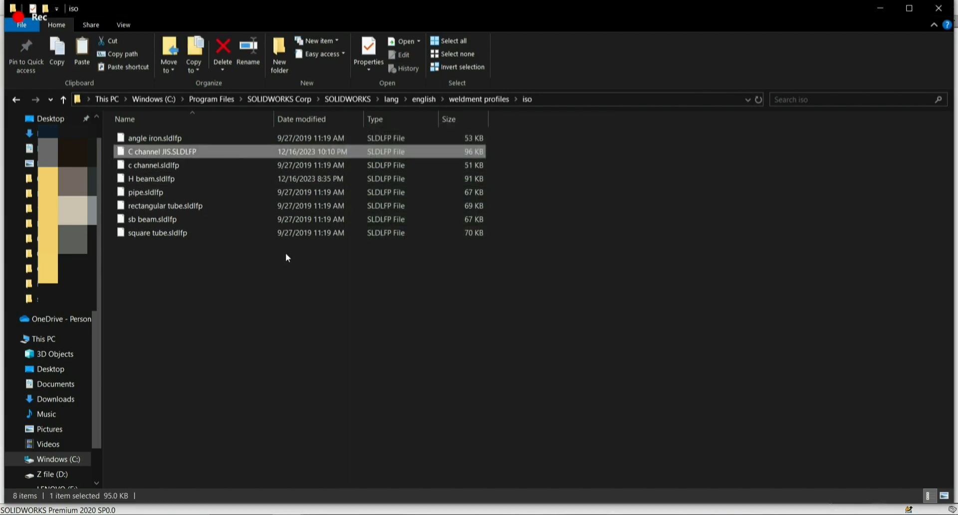
left_click(304, 346)
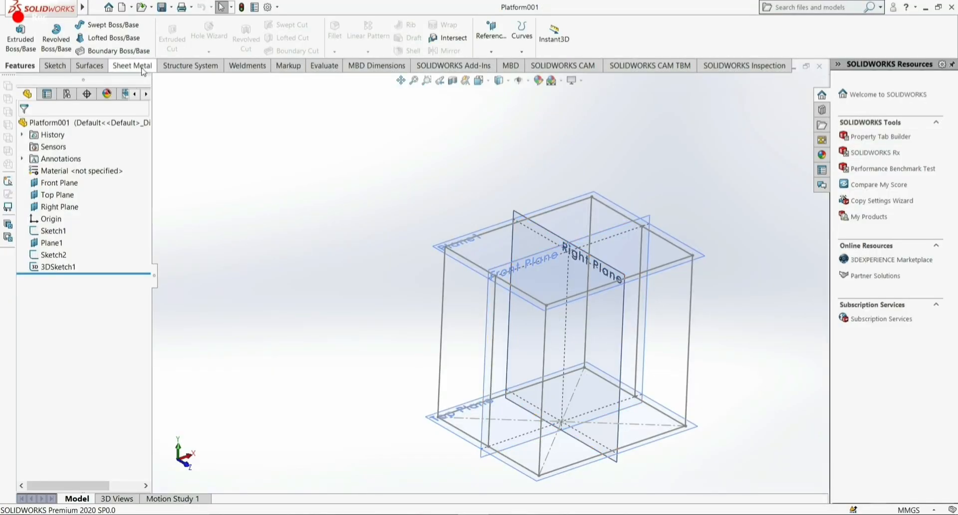
- In SOLIDWORKS, start a structure system with a primary member in Platform001, using the iso C channel JIS profile in size C125x65x6x8
left_click(175, 67)
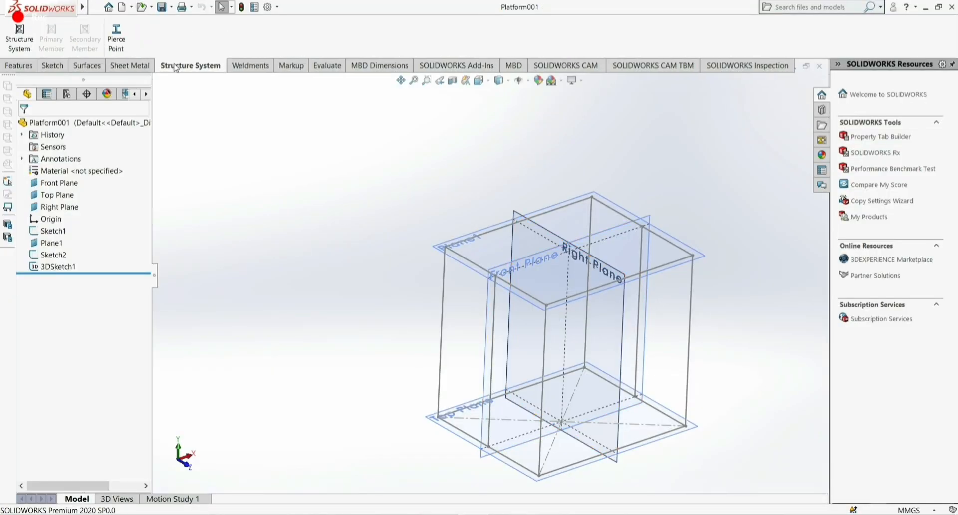
left_click(18, 44)
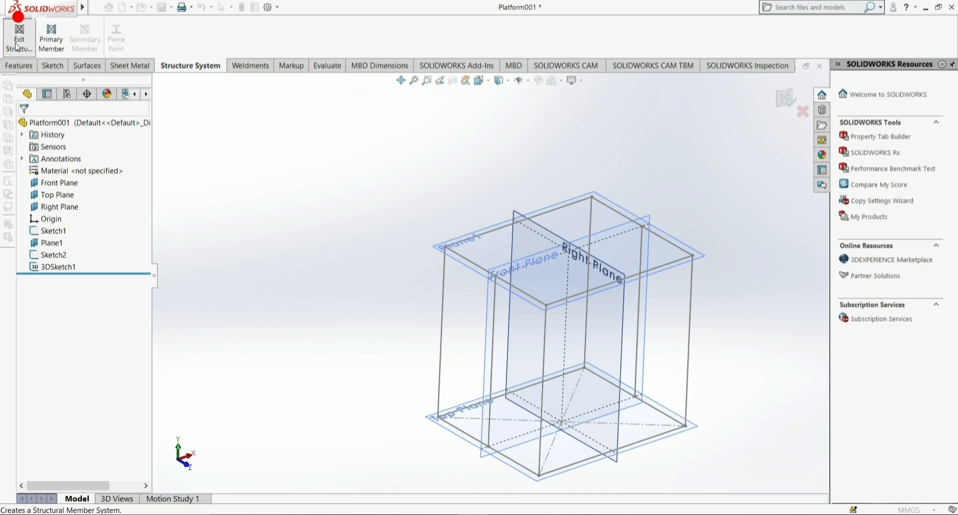
left_click(51, 39)
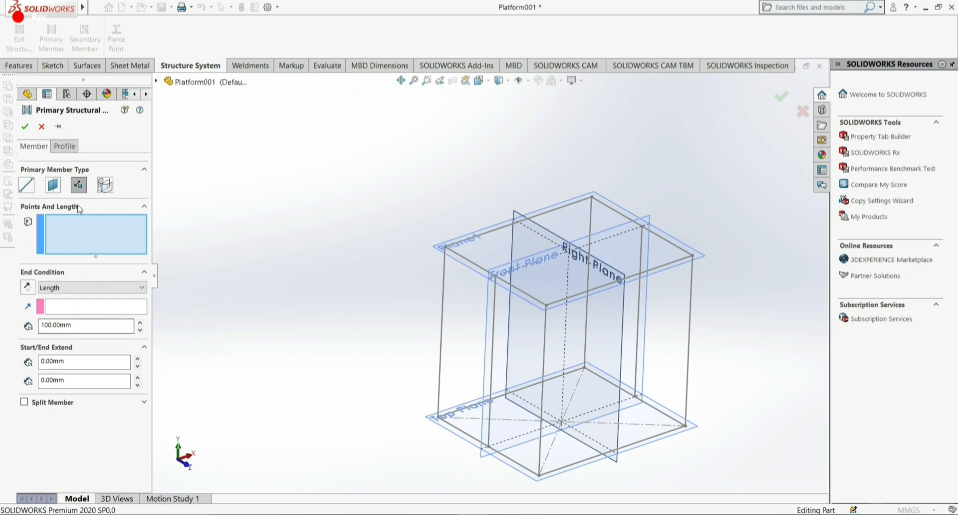
left_click(65, 146)
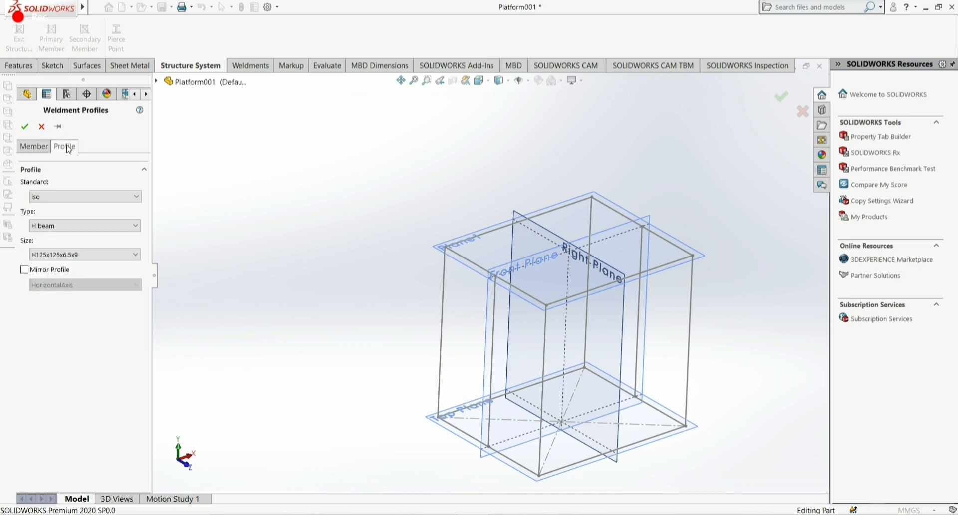
left_click(111, 200)
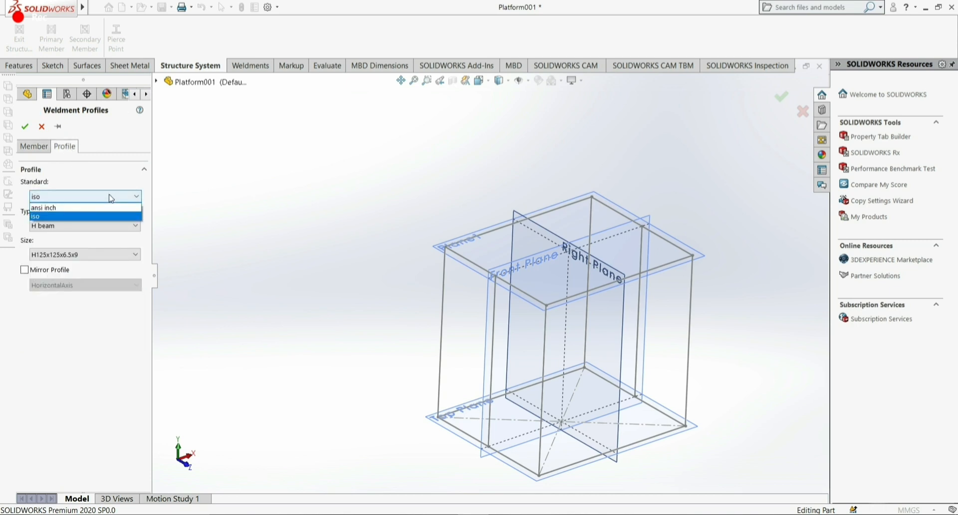
left_click(94, 207)
left_click(88, 226)
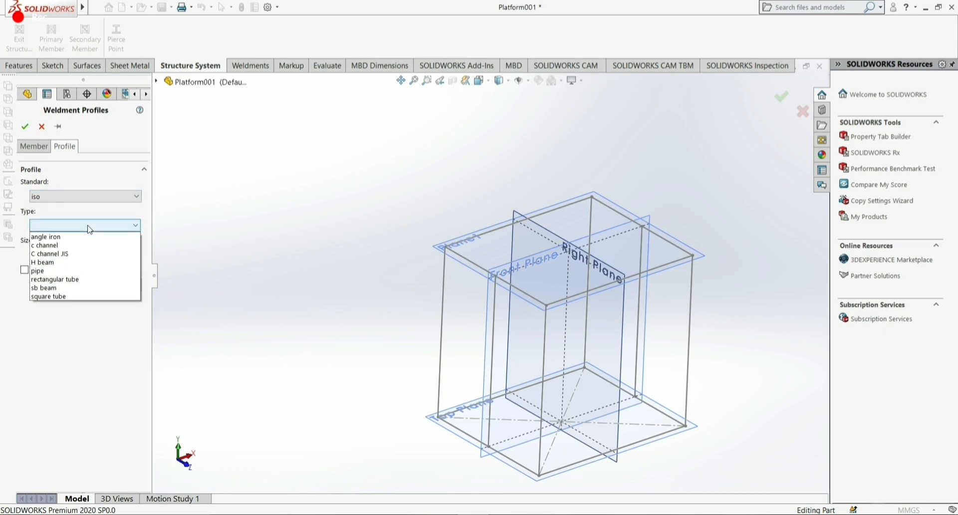
left_click(86, 243)
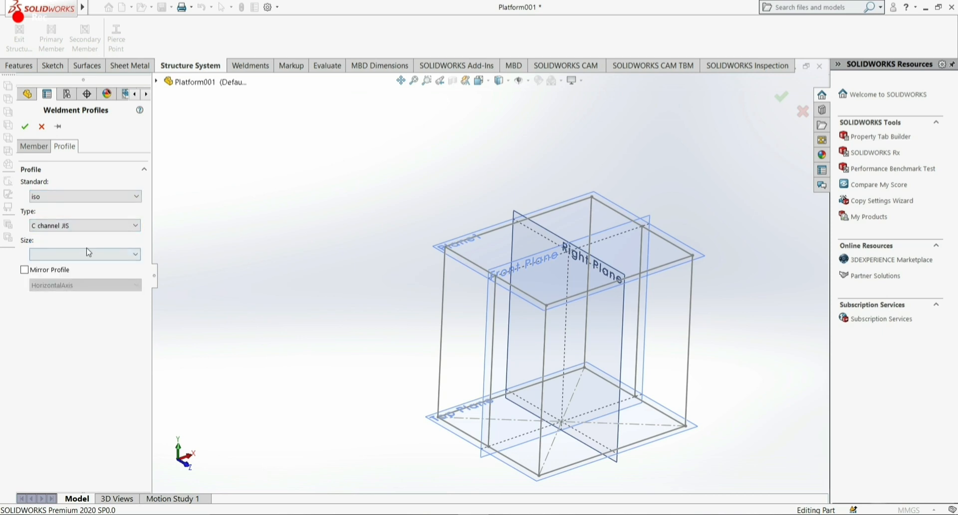
left_click(100, 257)
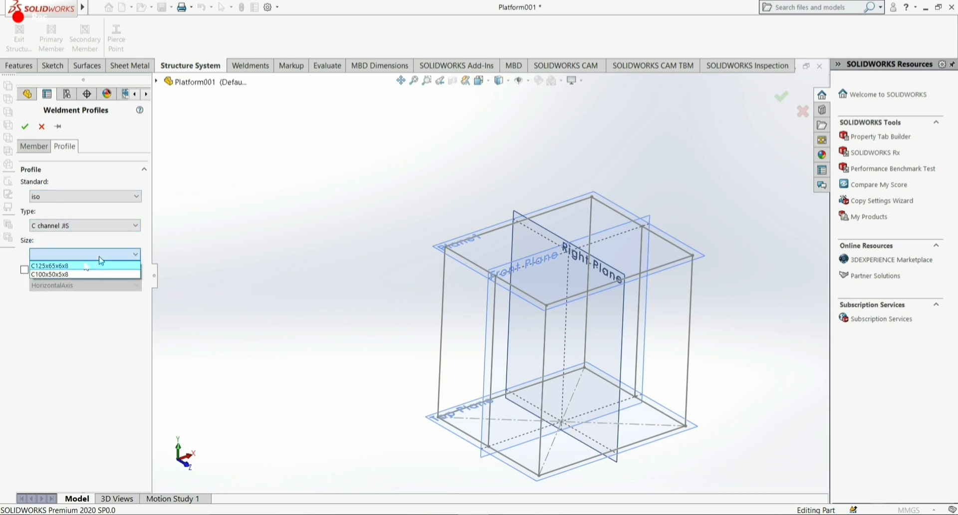
left_click(82, 265)
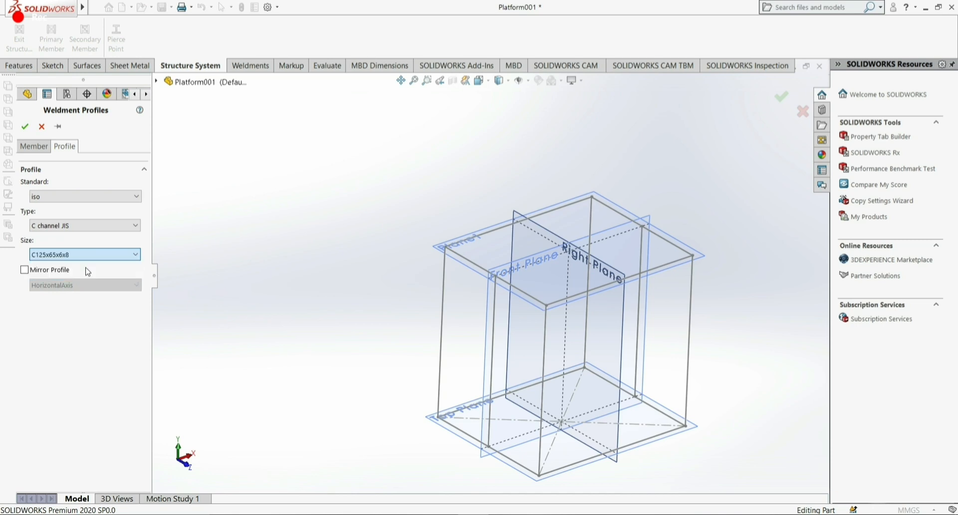
left_click(27, 147)
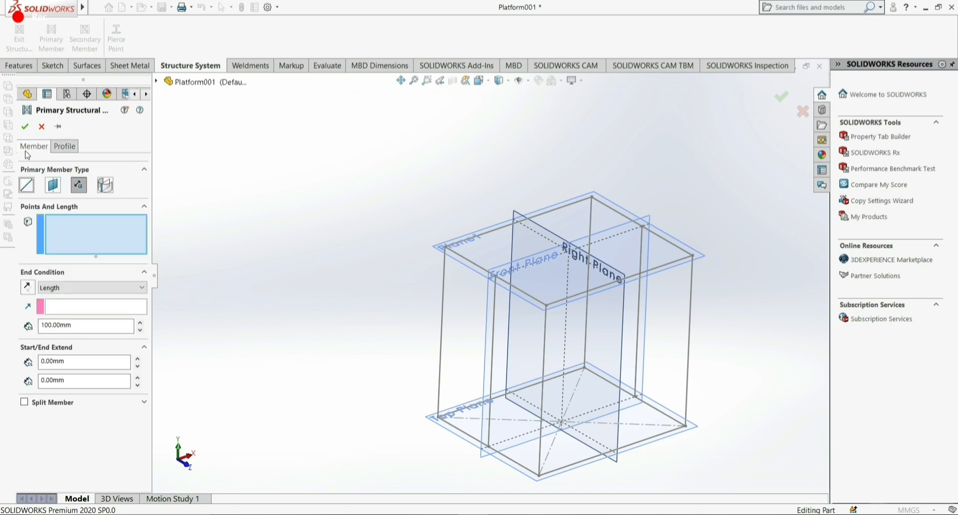
left_click(79, 185)
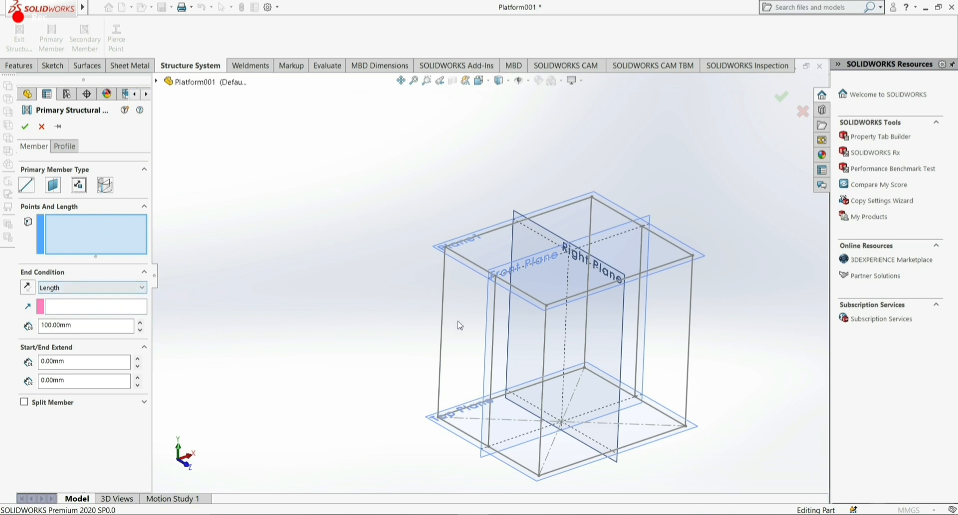
left_click(438, 335)
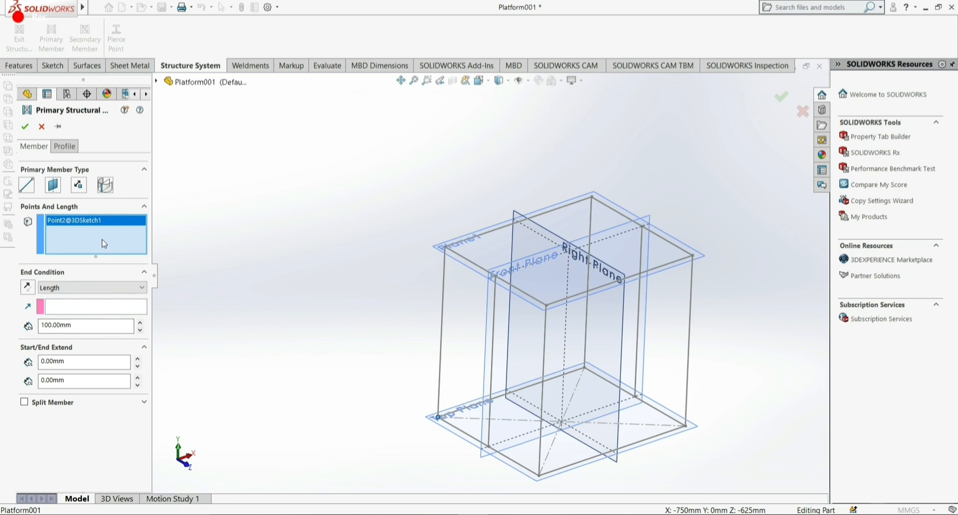
left_click(94, 290)
left_click(90, 314)
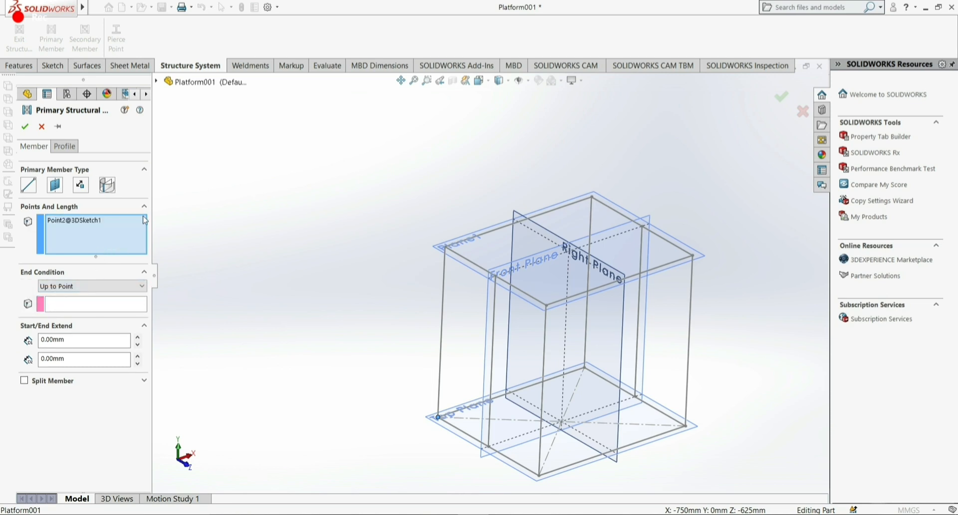
right_click(103, 255)
left_click(133, 232)
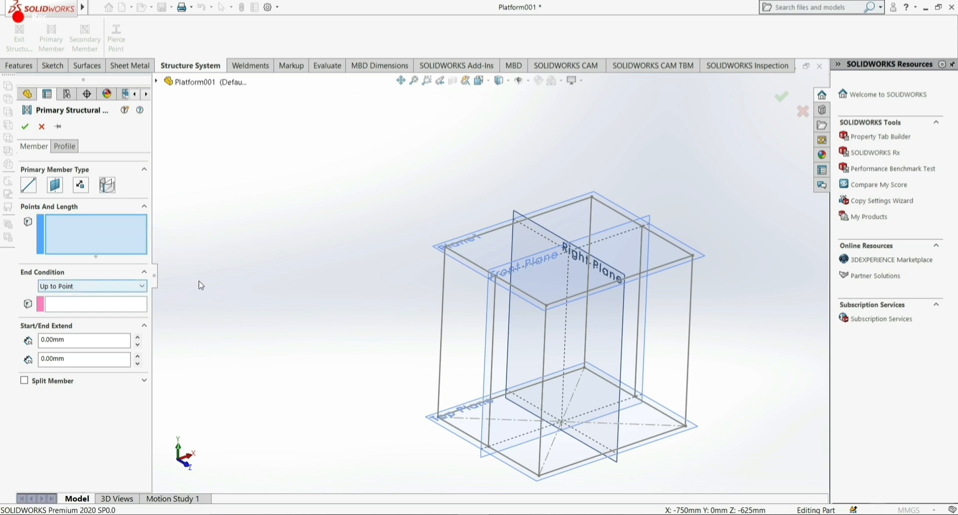
- Select the four corner points of the base rectangle for point-and-length primary members and set the end condition to Up to Plane
left_click(437, 417)
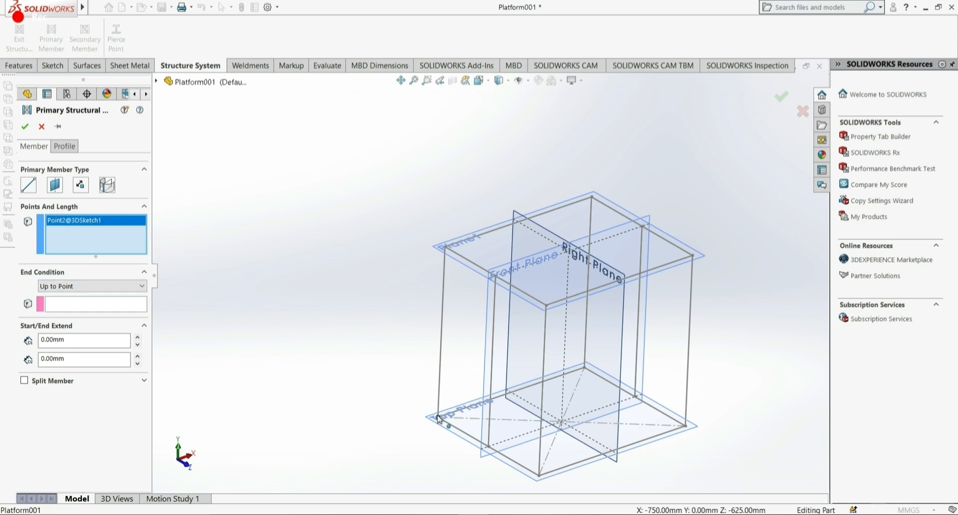
left_click(589, 372)
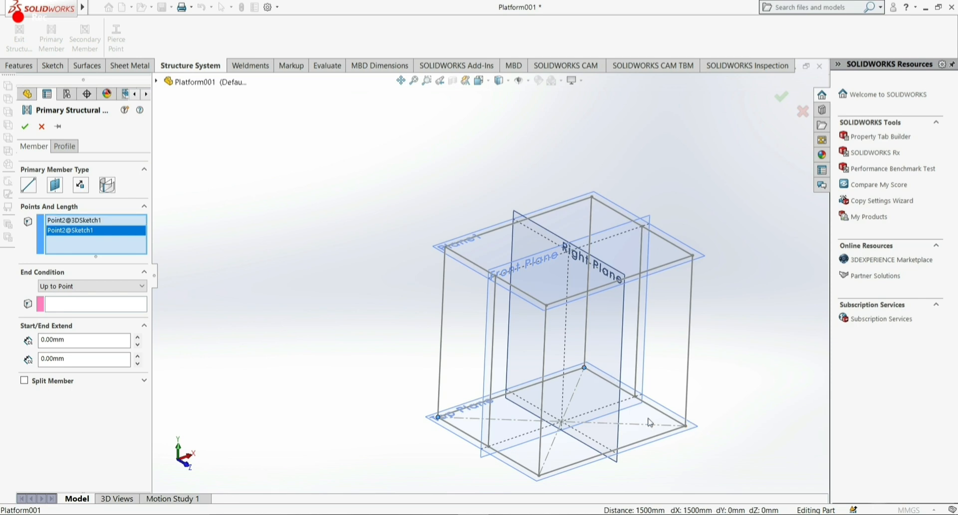
left_click(98, 290)
left_click(91, 313)
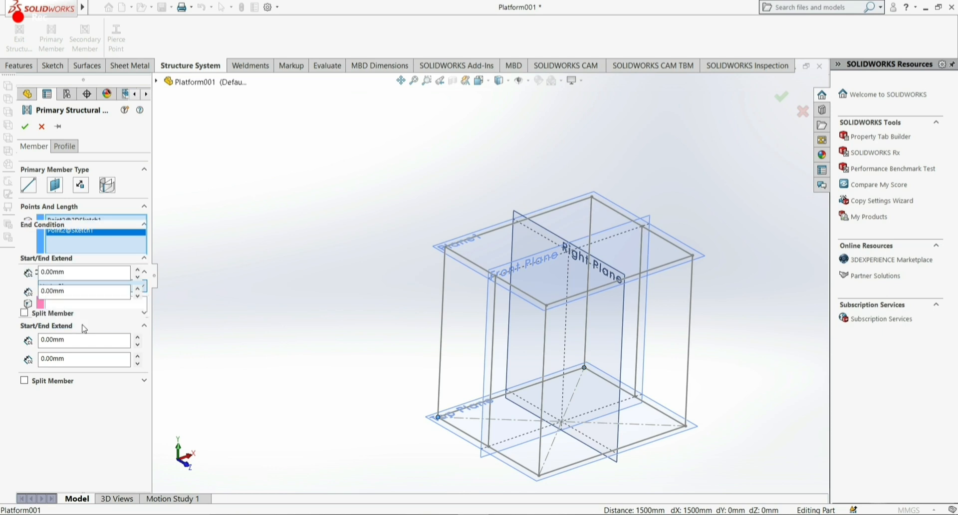
left_click(102, 231)
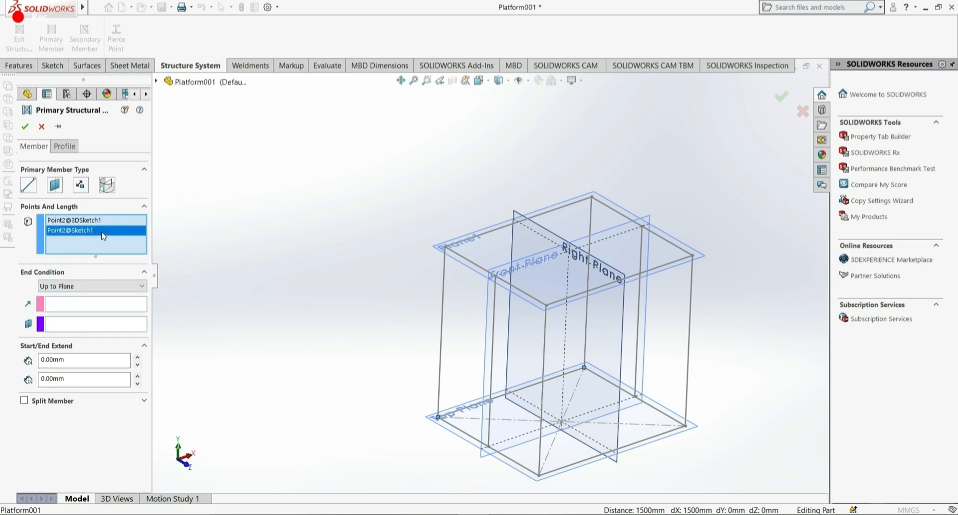
left_click(686, 425)
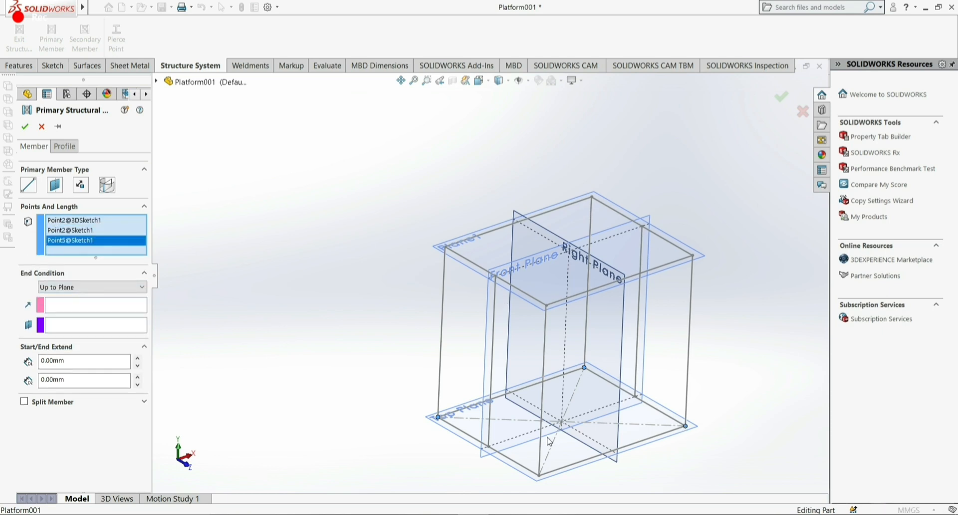
left_click(539, 476)
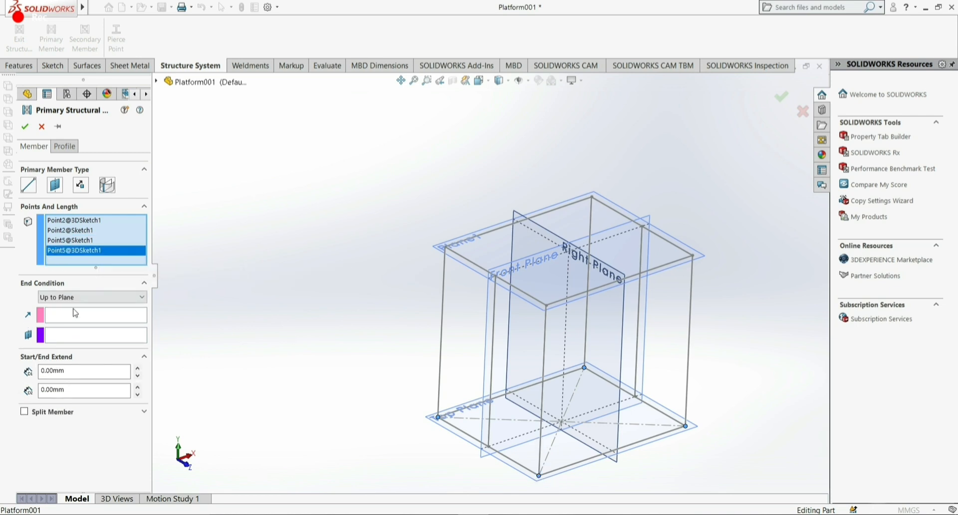
- Set Plane1 as the end plane and a vertical line of the 3D sketch as the member direction
left_click(88, 338)
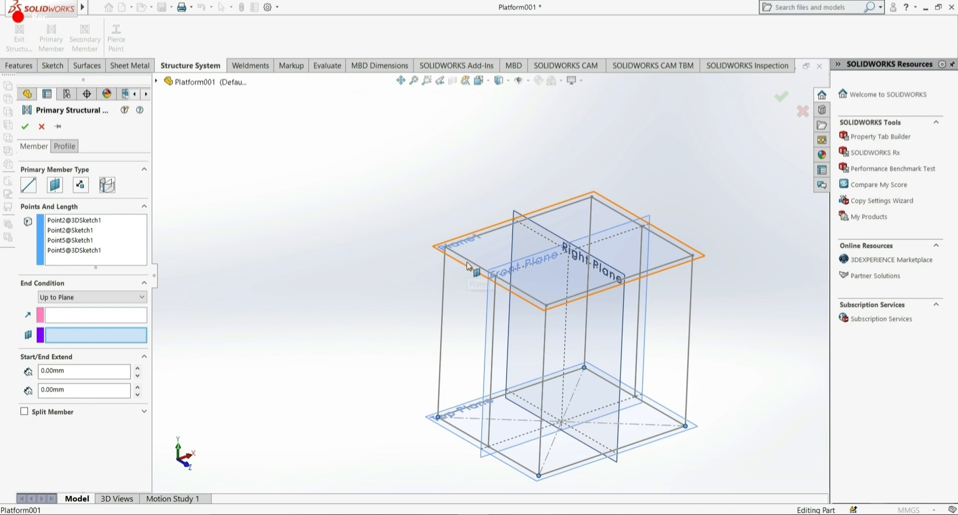
left_click(439, 264)
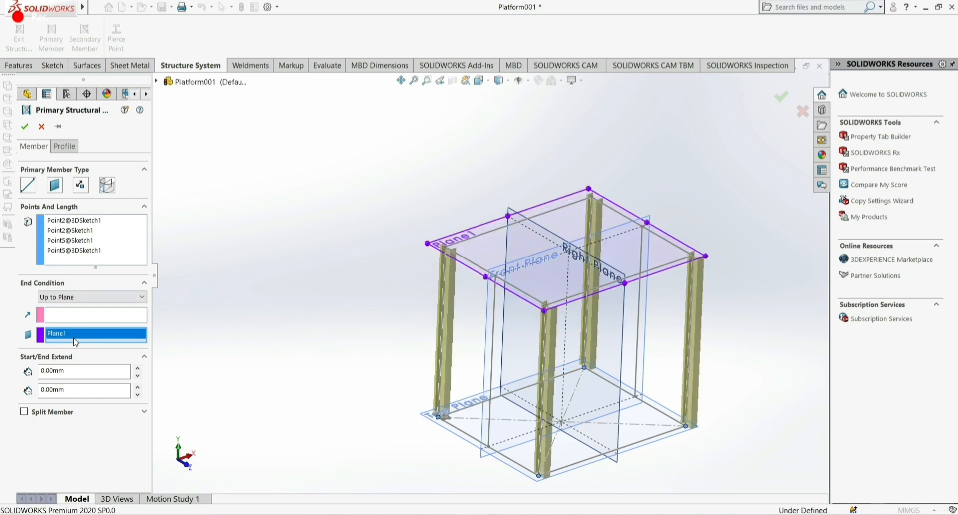
left_click(77, 315)
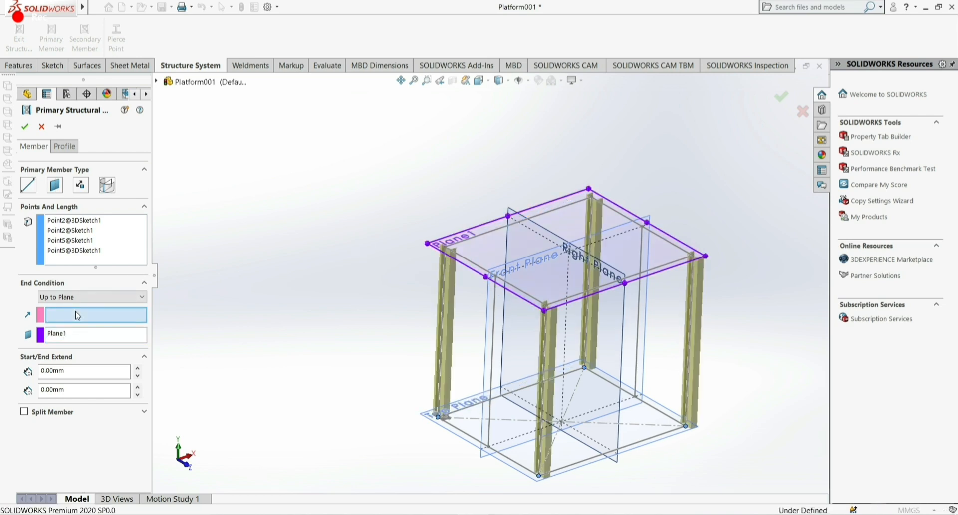
left_click(492, 334)
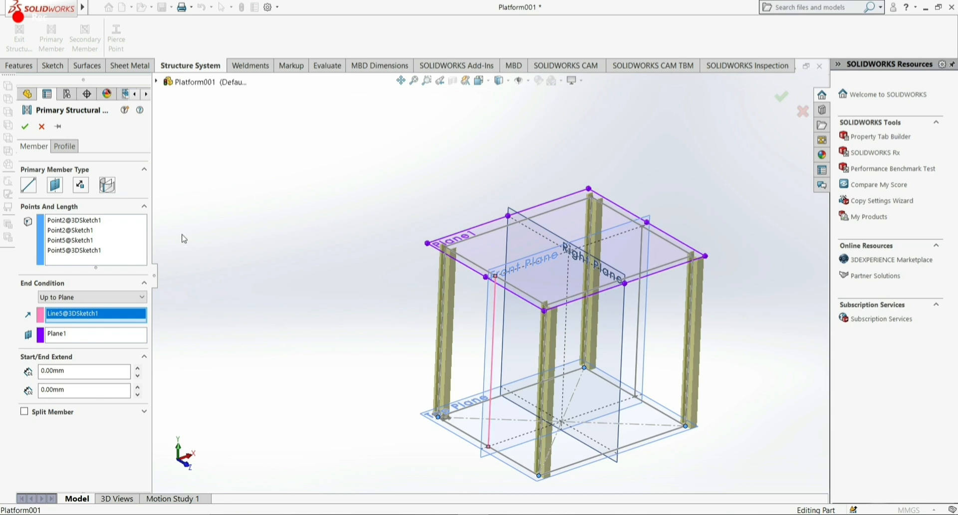
- Try a profile alignment angle of 90 degrees on the four columns
left_click(24, 128)
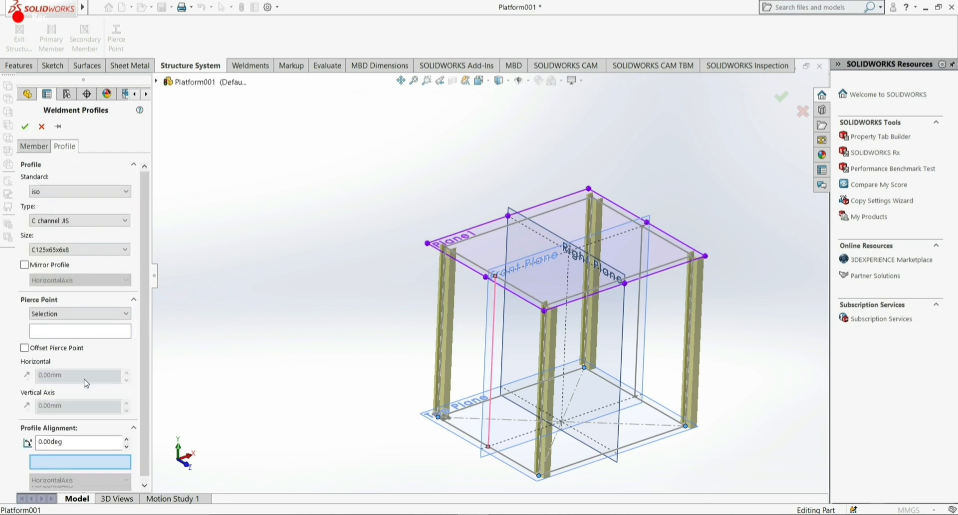
left_click(65, 441)
left_click_drag(65, 441, 8, 442)
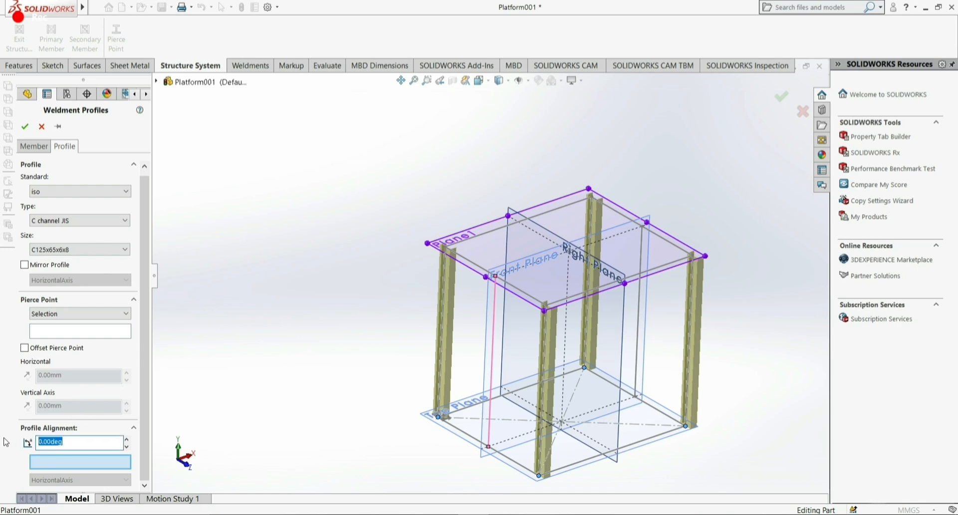
type("90")
key("Return")
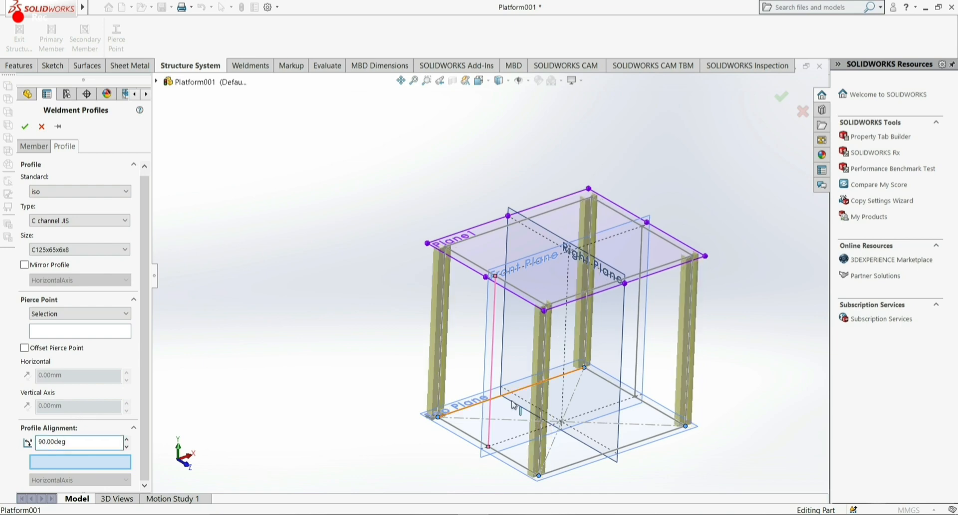
scroll(651, 387, "down", 2)
scroll(651, 387, "down", 1)
scroll(480, 306, "up", 2)
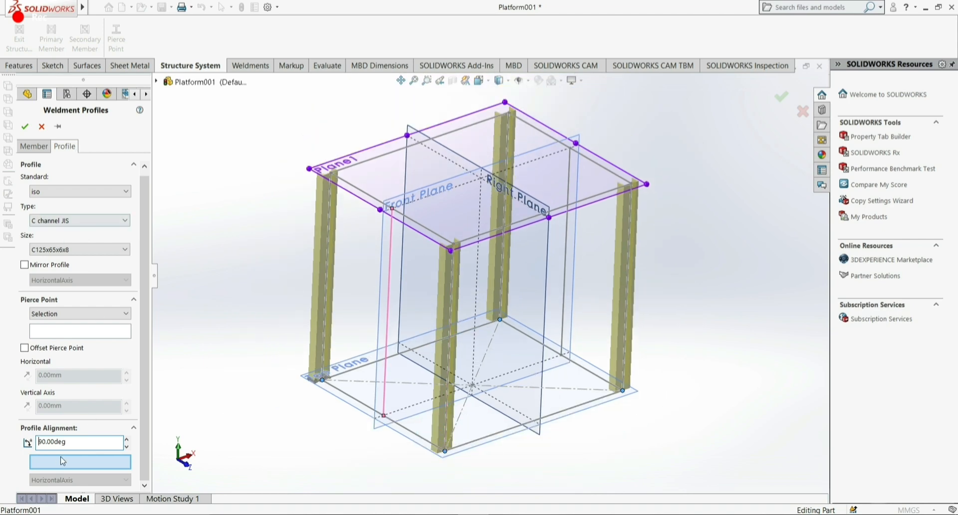
- Set the profile alignment angle to 0 degrees and create the four columns
left_click_drag(85, 437, 9, 435)
type("0")
key("Return")
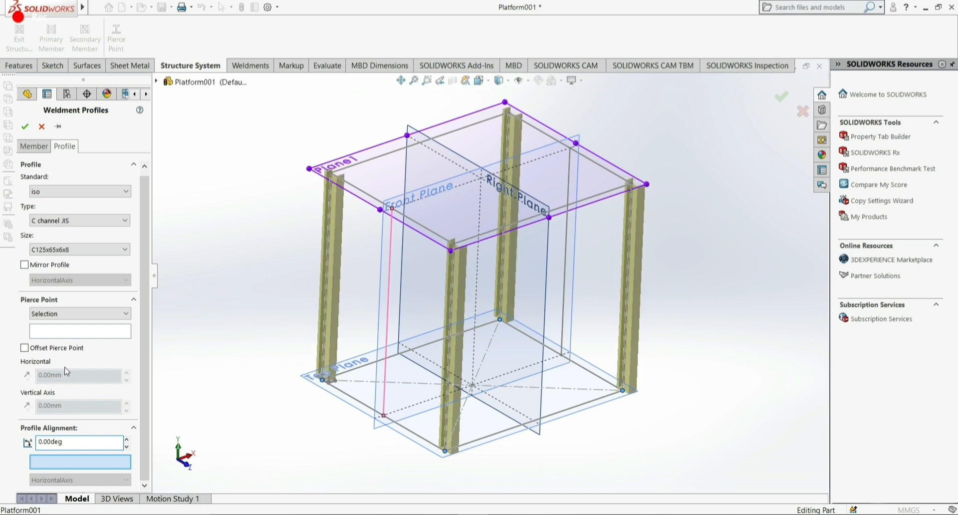
left_click(25, 126)
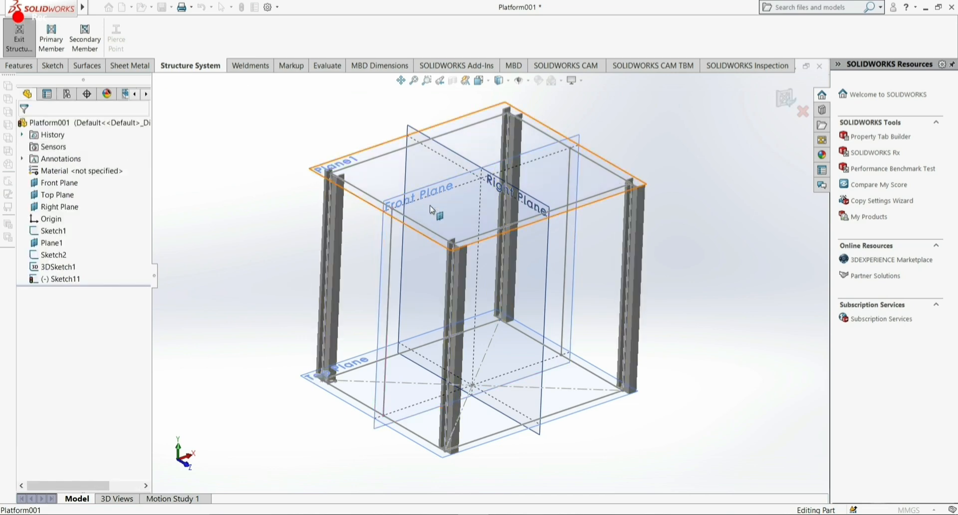
- Set the profile alignment angle to 180 degrees for the two columns on the platform's negative X side
scroll(434, 215, "down", 3)
scroll(439, 222, "up", 4)
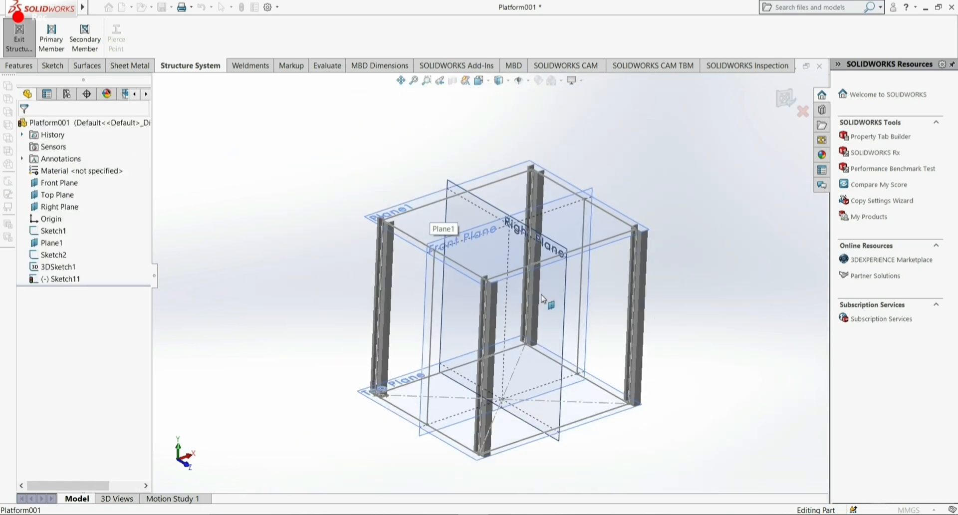
scroll(543, 298, "up", 2)
scroll(528, 363, "down", 2)
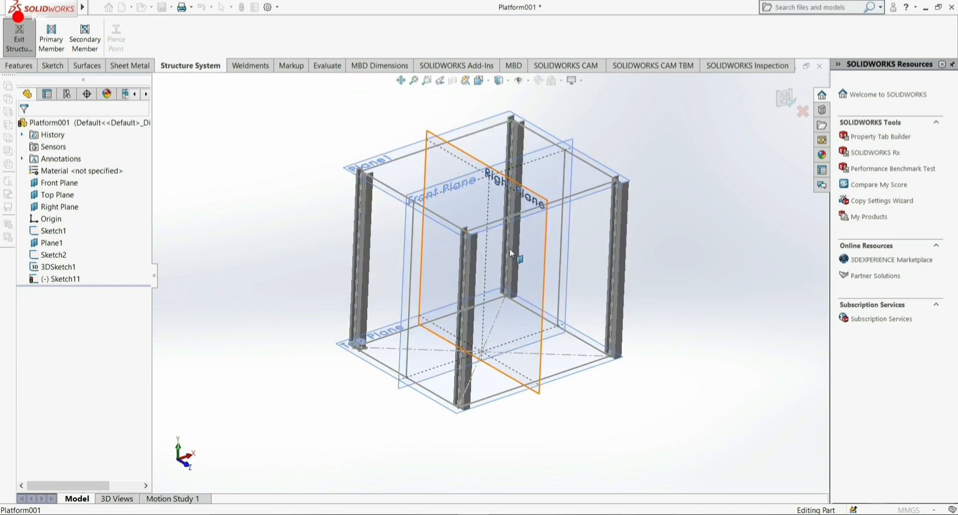
left_click(472, 257)
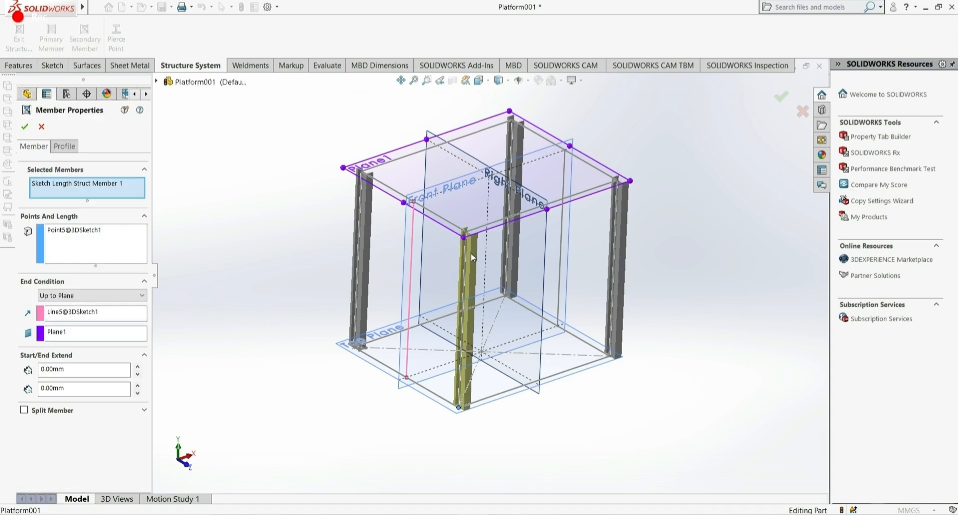
left_click(368, 221)
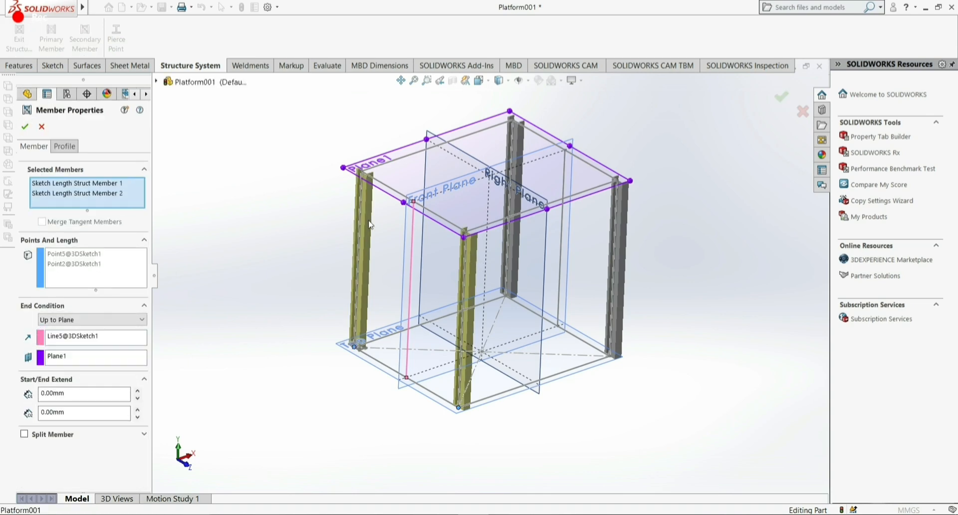
left_click(64, 146)
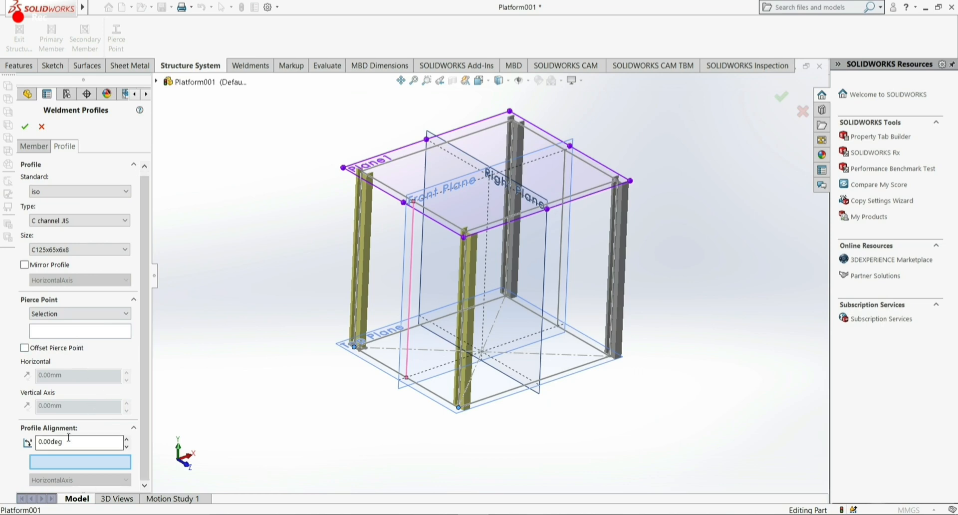
left_click_drag(69, 442, 2, 420)
type("180")
key("Return")
left_click(25, 126)
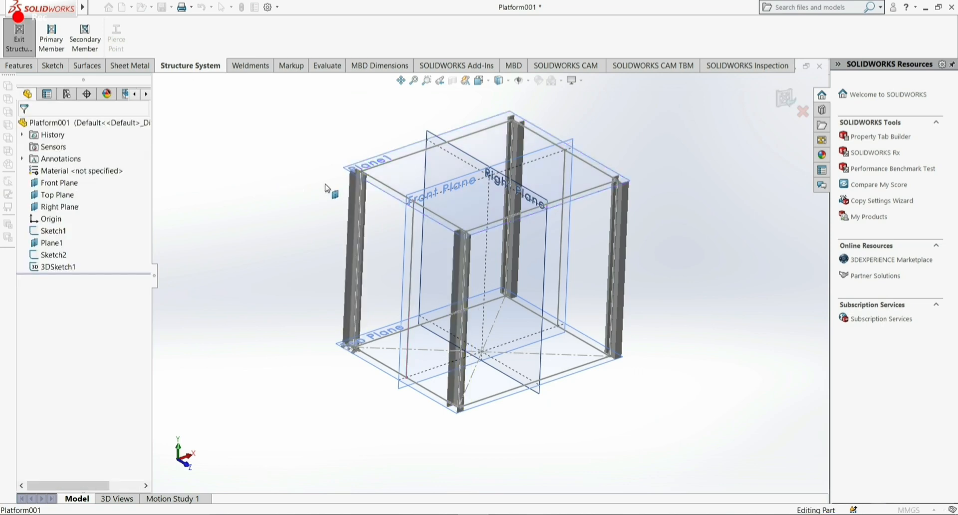
- Hide all planes and sketches and examine the orientation of the four channel columns
scroll(349, 188, "down", 2)
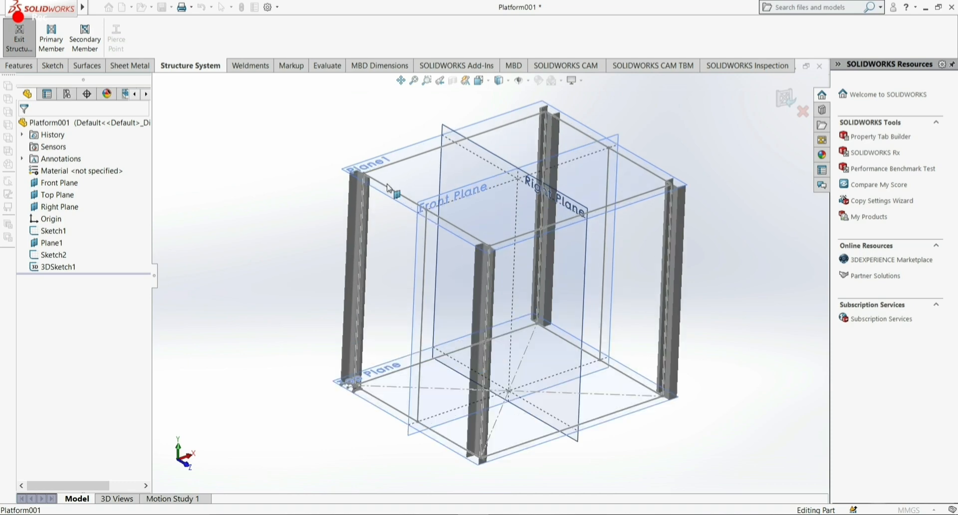
left_click(519, 81)
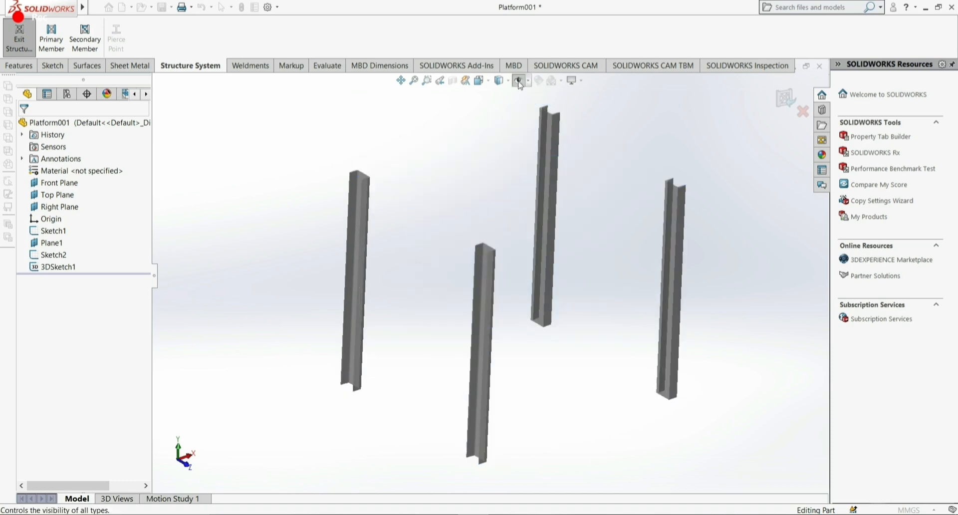
scroll(701, 169, "down", 3)
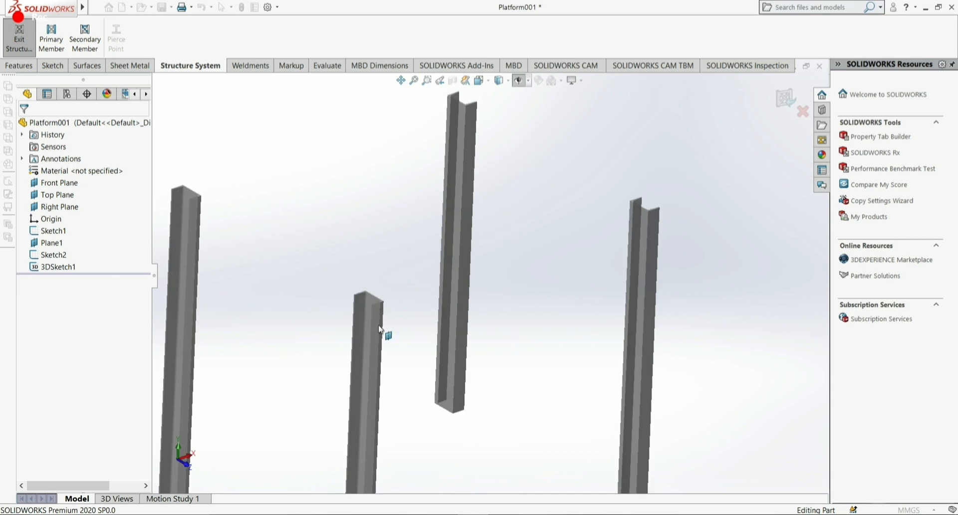
scroll(391, 293, "up", 3)
scroll(444, 283, "up", 1)
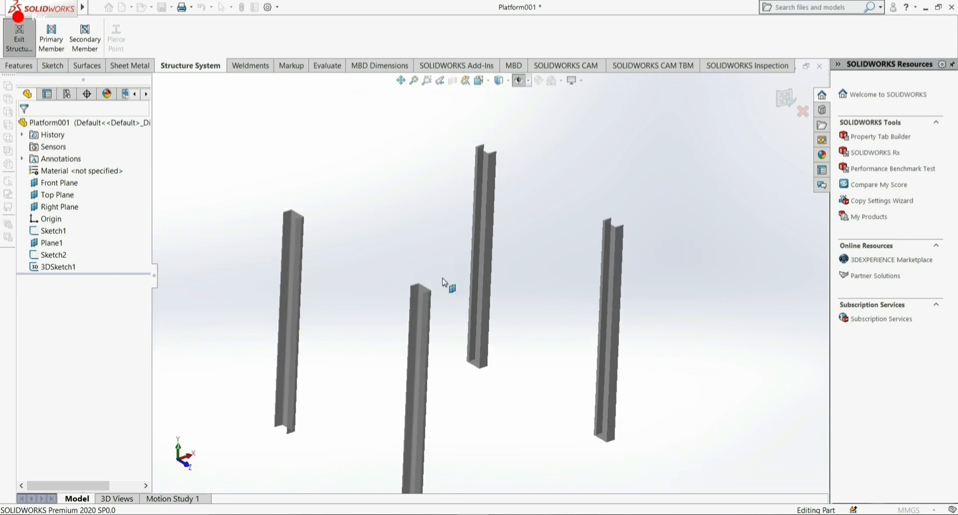